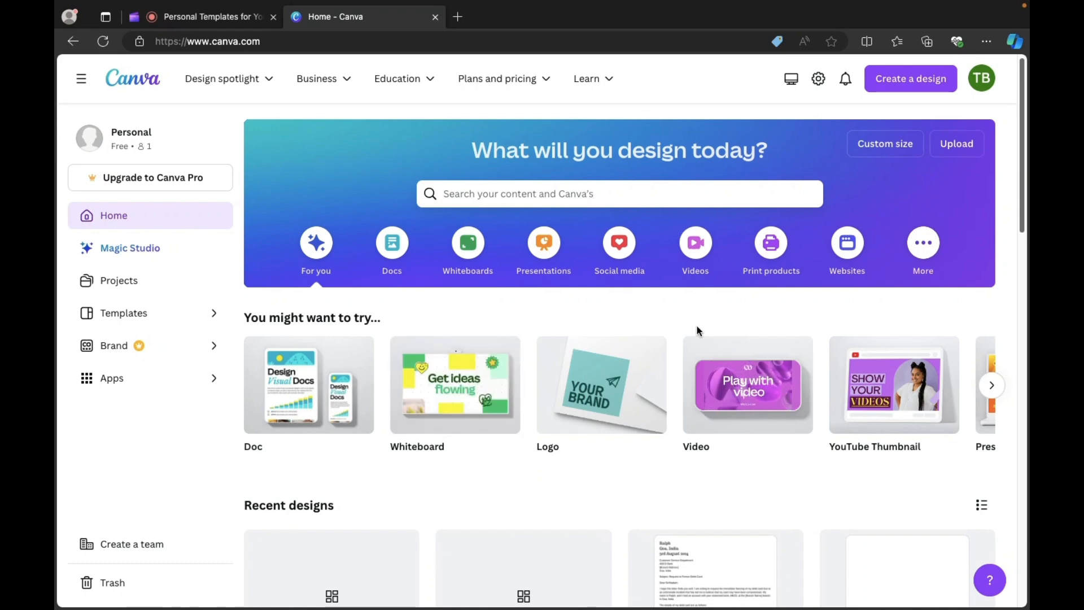
# Browse the website design types and create a blank Event Website design.
pyautogui.click(848, 244)
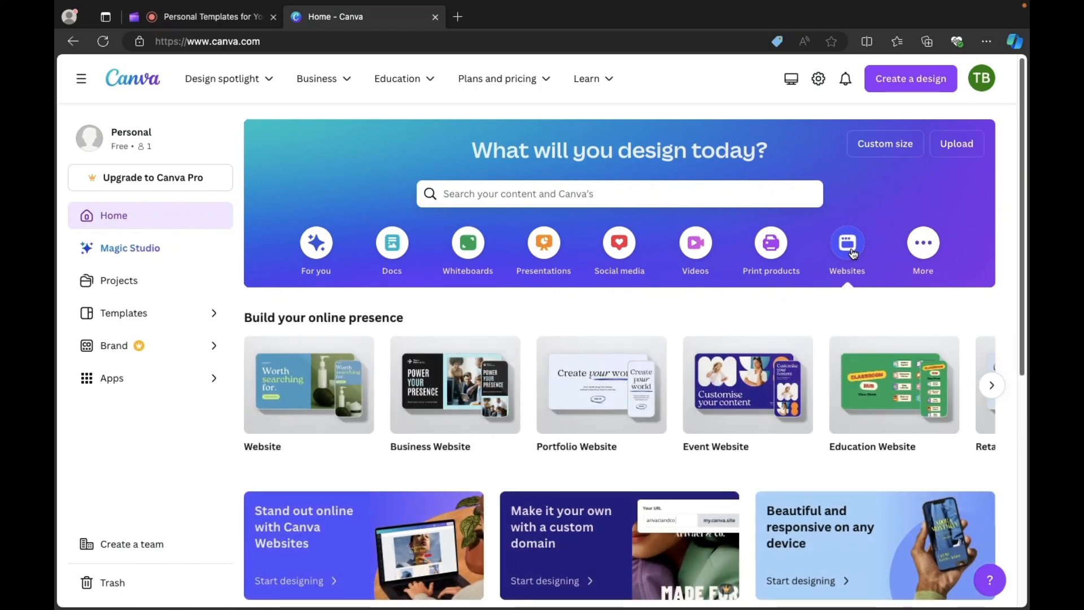
pyautogui.scroll(-2, 655, 445)
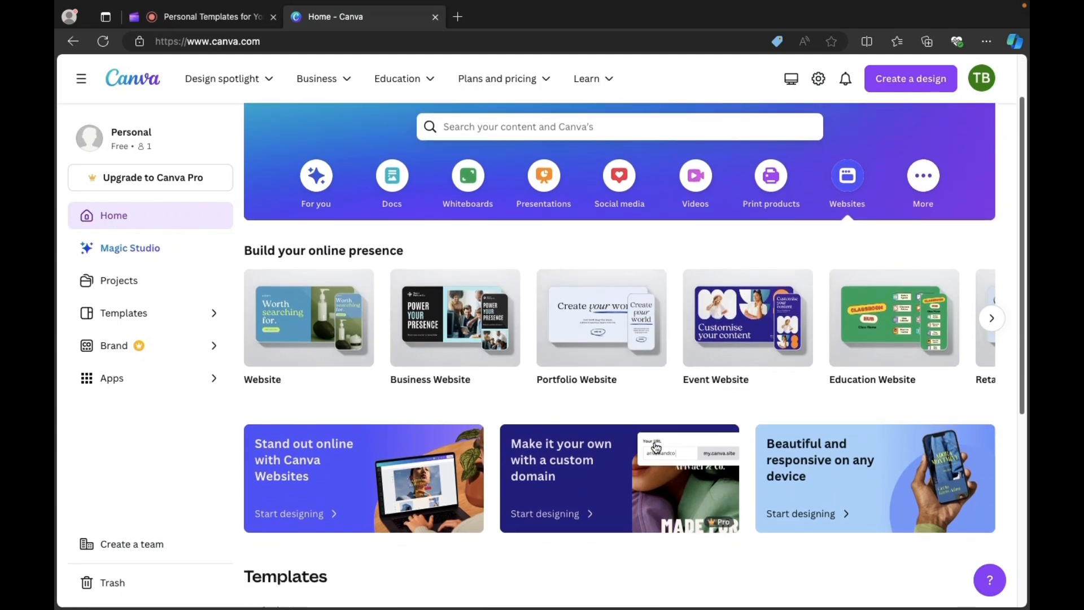
pyautogui.scroll(-5, 762, 335)
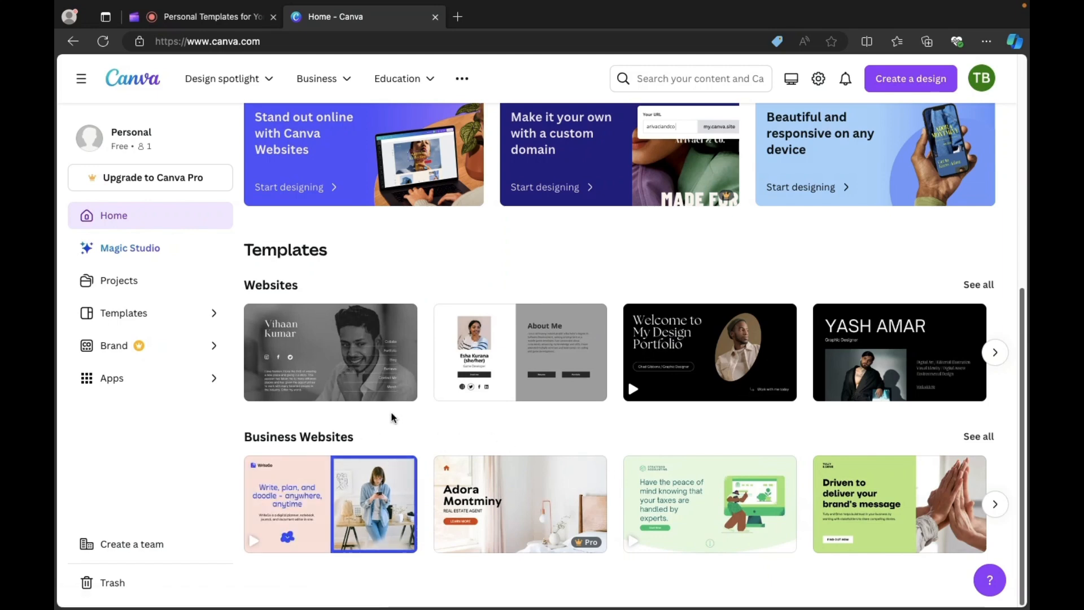
pyautogui.scroll(5, 393, 418)
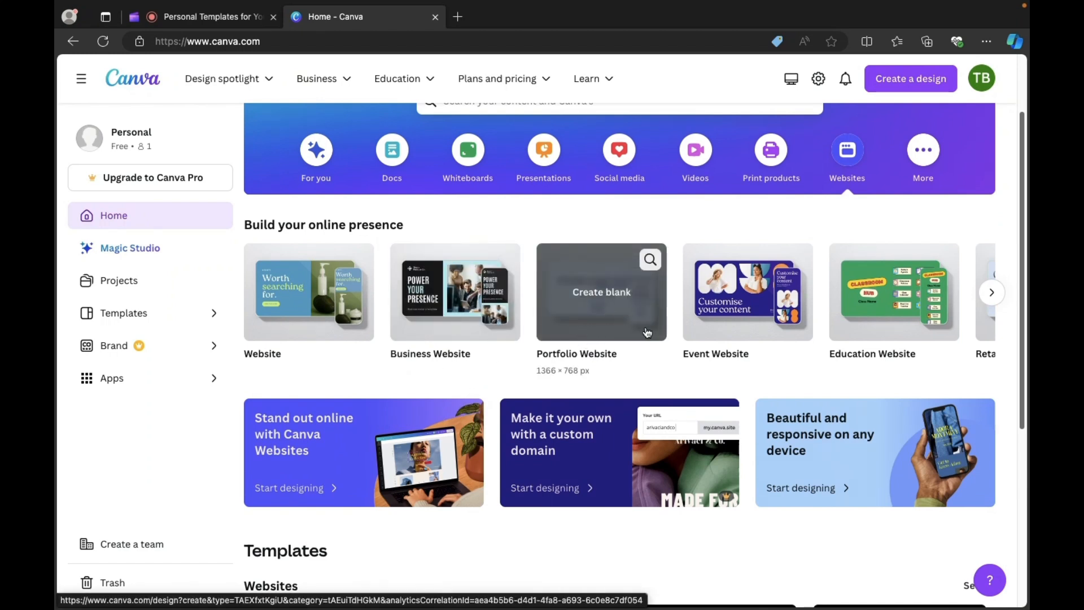
pyautogui.click(729, 318)
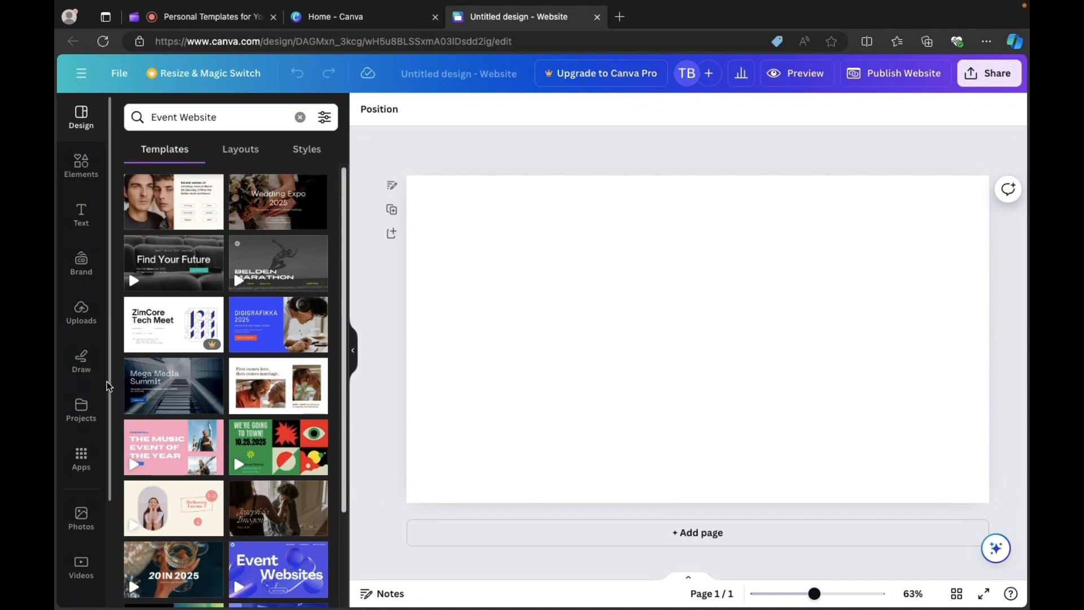
# Look through the Event Website templates and search the website templates for "business".
pyautogui.click(441, 407)
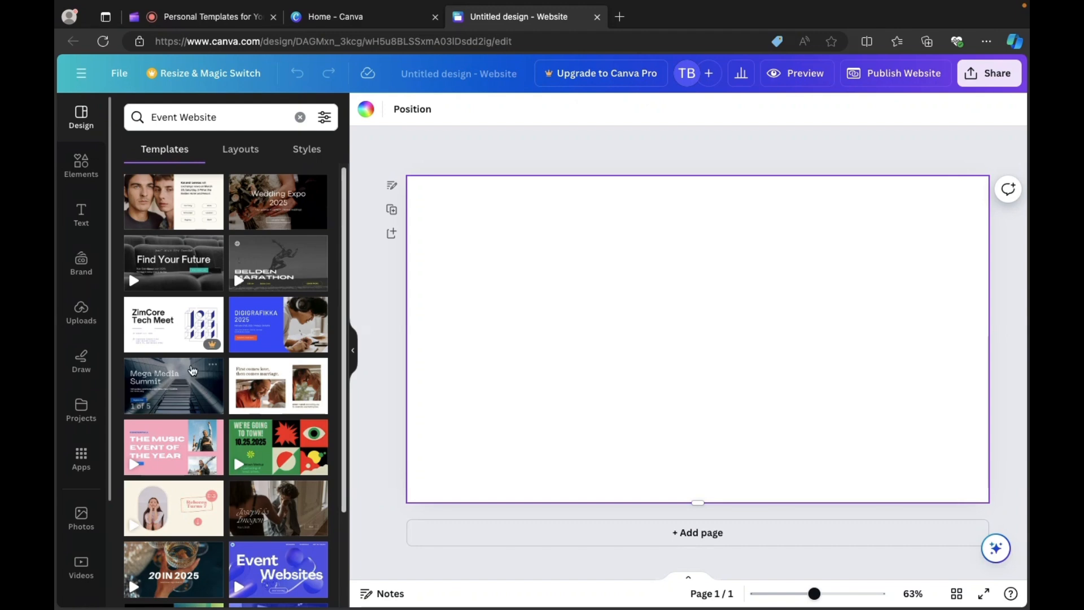
pyautogui.scroll(-3, 174, 497)
pyautogui.scroll(-2, 174, 497)
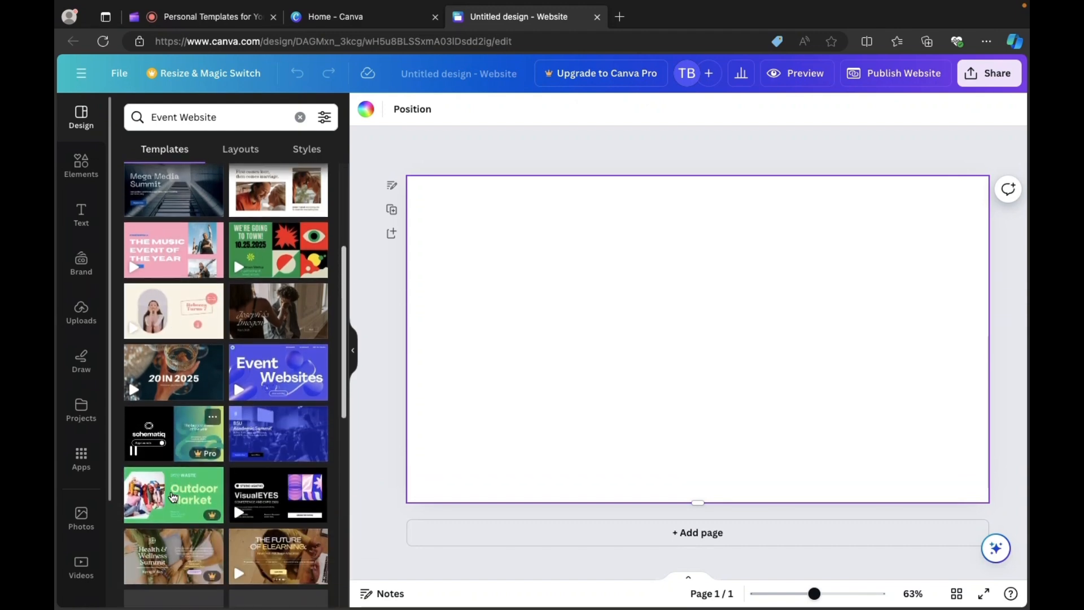
pyautogui.scroll(5, 173, 496)
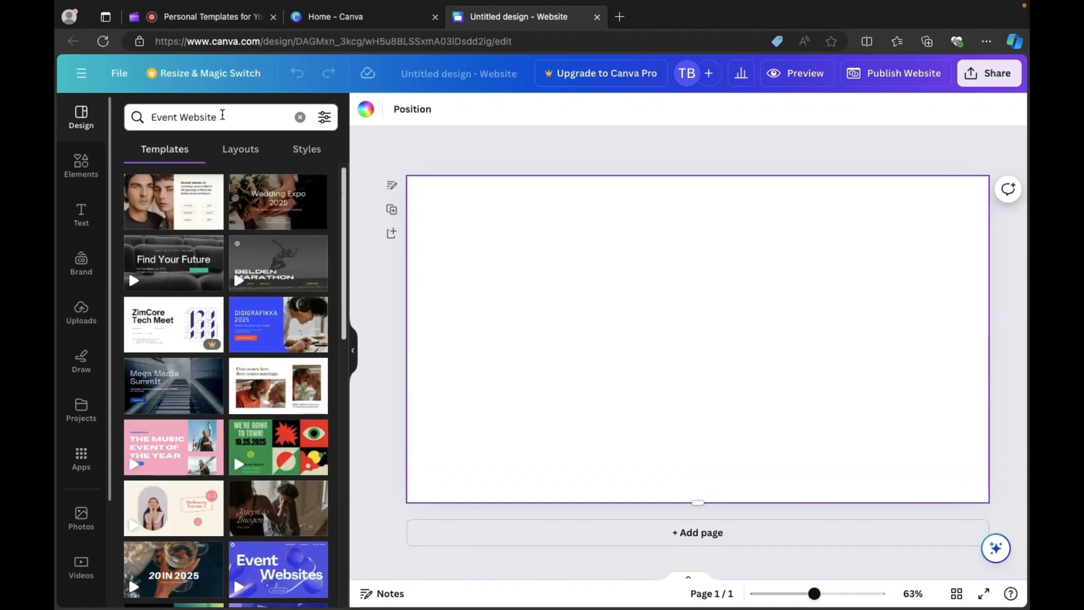
pyautogui.click(233, 115)
pyautogui.doubleClick(233, 116)
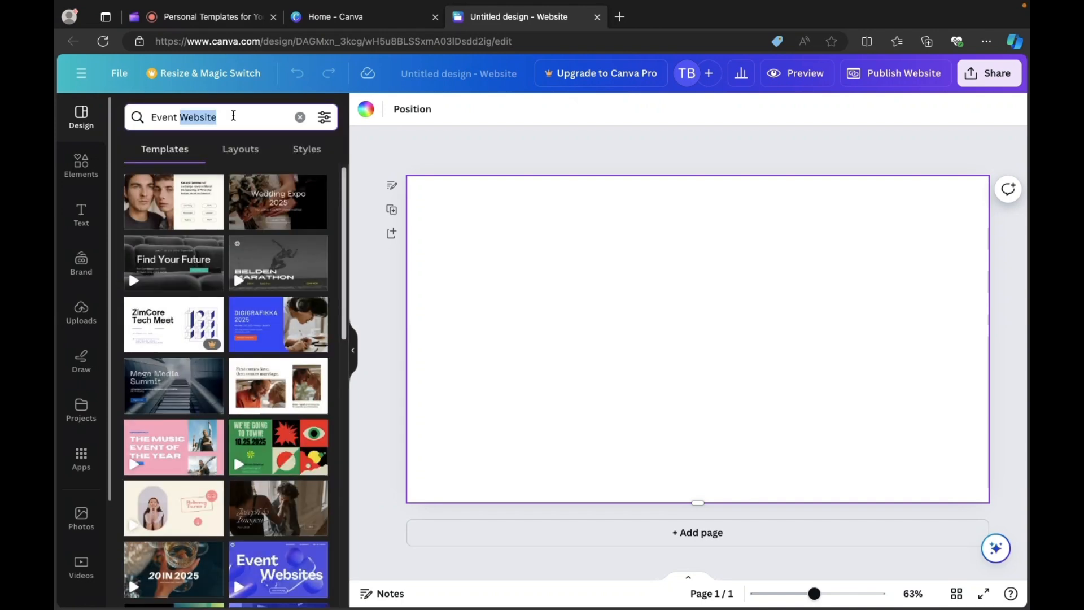
pyautogui.press('BackSpace')
pyautogui.press('BackSpace')
pyautogui.press('BackSpace')
pyautogui.press('BackSpace')
pyautogui.press('BackSpace')
pyautogui.press('BackSpace')
pyautogui.press('BackSpace')
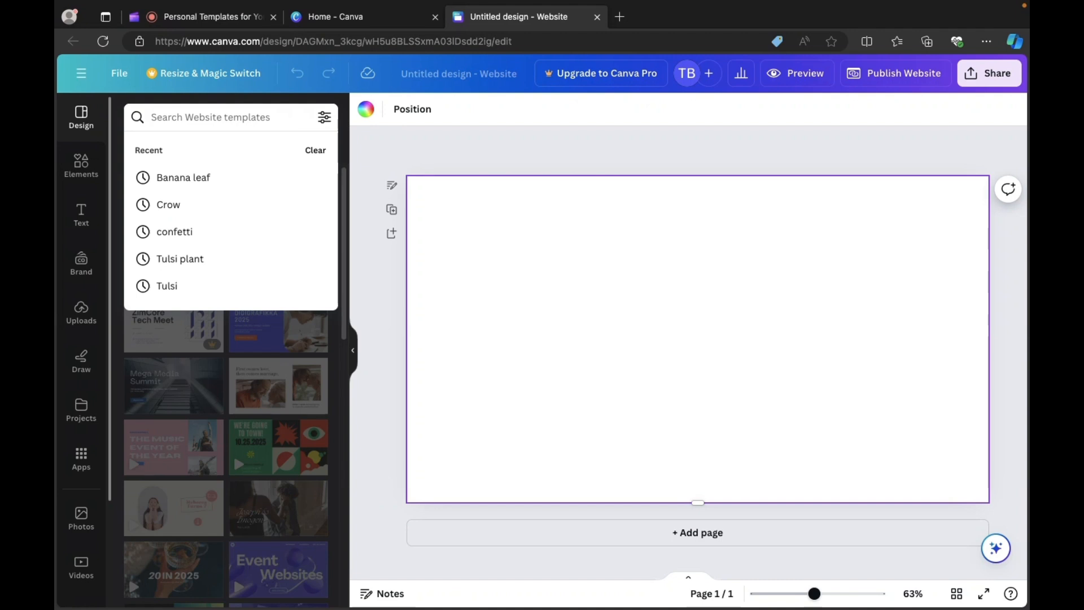
pyautogui.write('business')
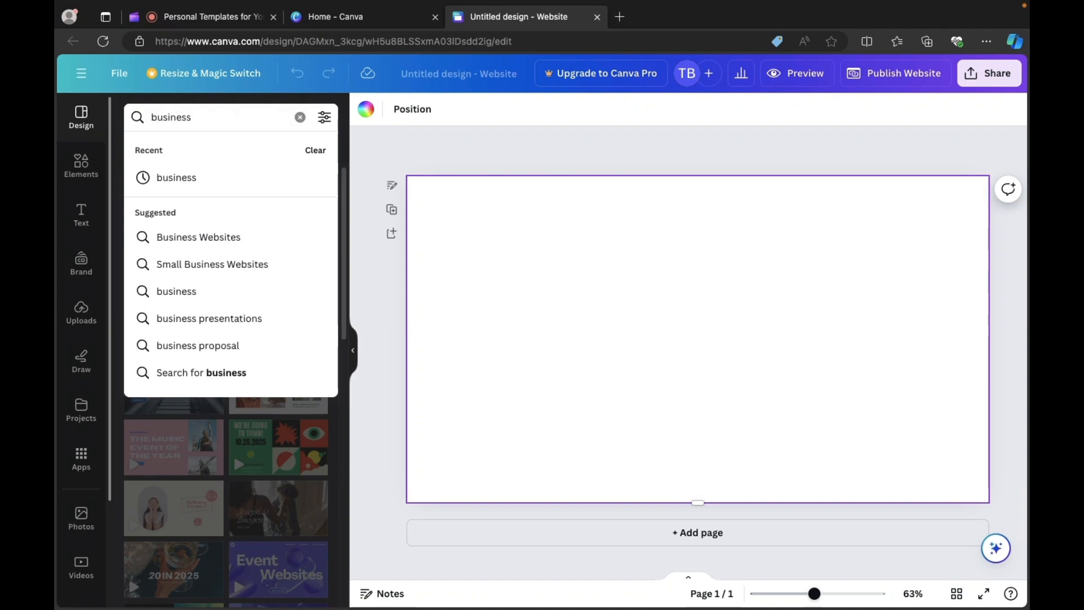
pyautogui.press('Return')
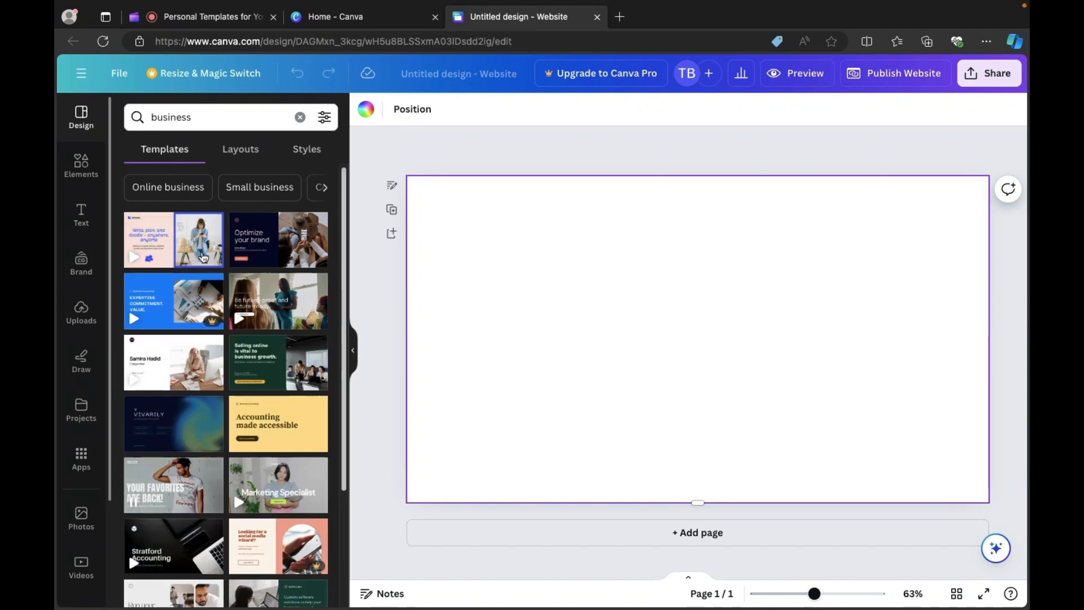
# Search the website templates for "event".
pyautogui.doubleClick(171, 116)
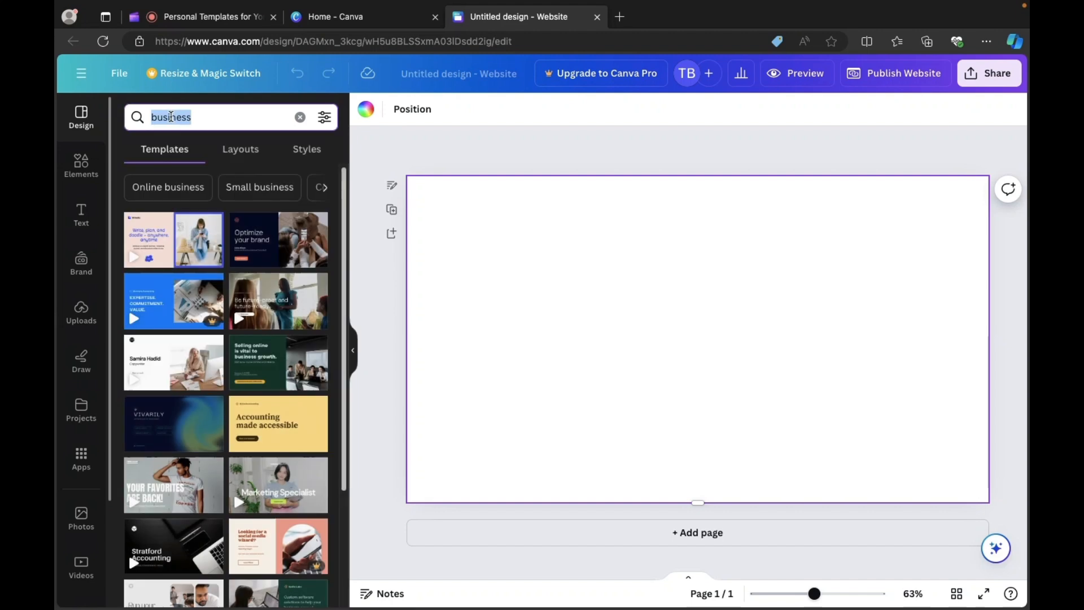
pyautogui.write('event')
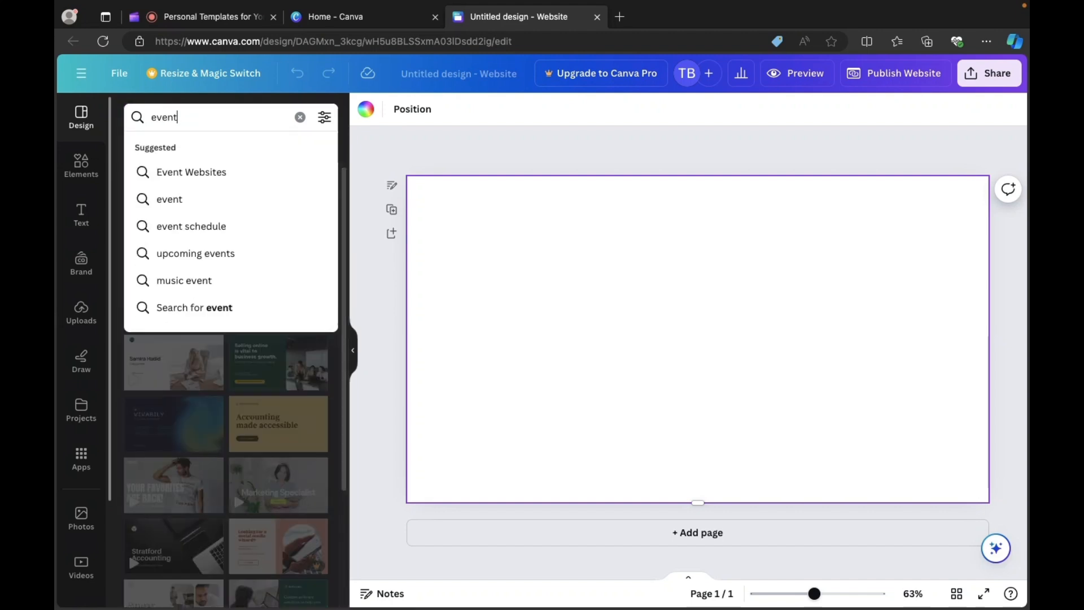
pyautogui.press('Return')
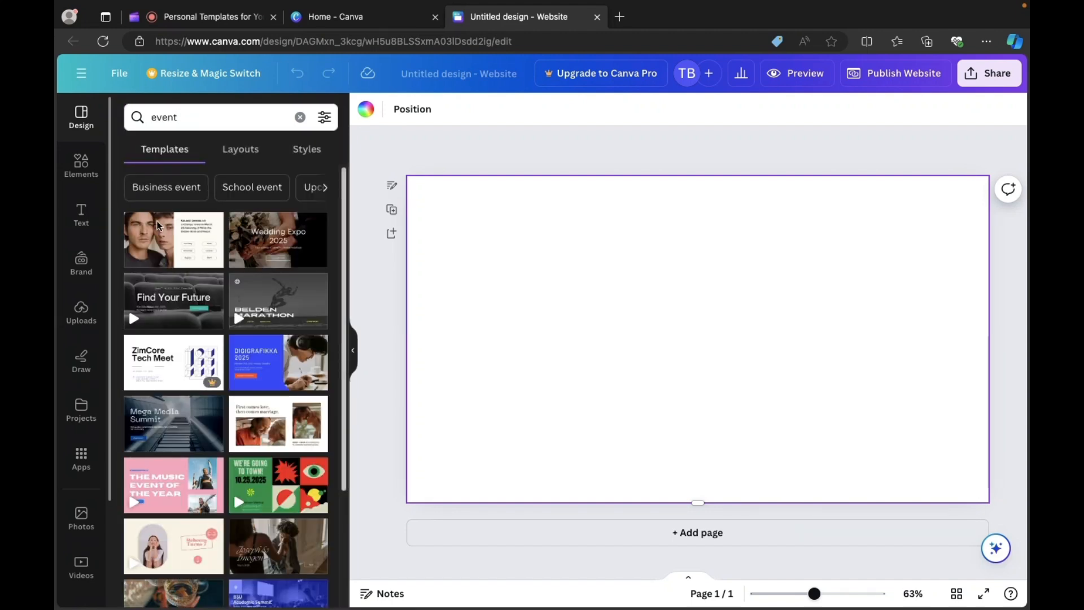
# Choose the Business Event Website template from the results and apply all 5 of its pages to the design.
pyautogui.scroll(-1, 224, 461)
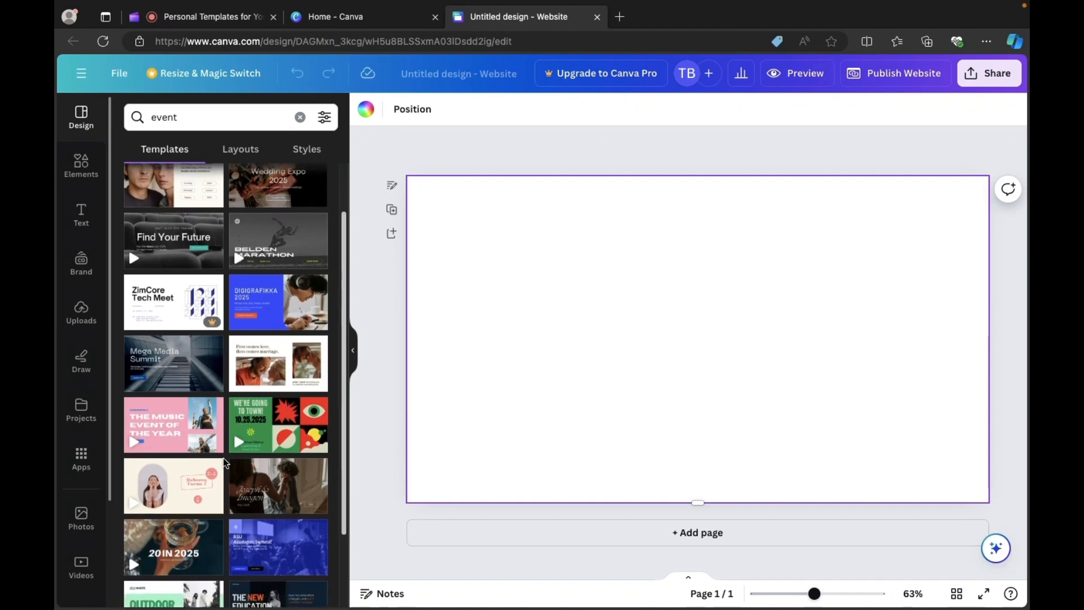
pyautogui.scroll(-3, 224, 461)
pyautogui.moveTo(195, 377)
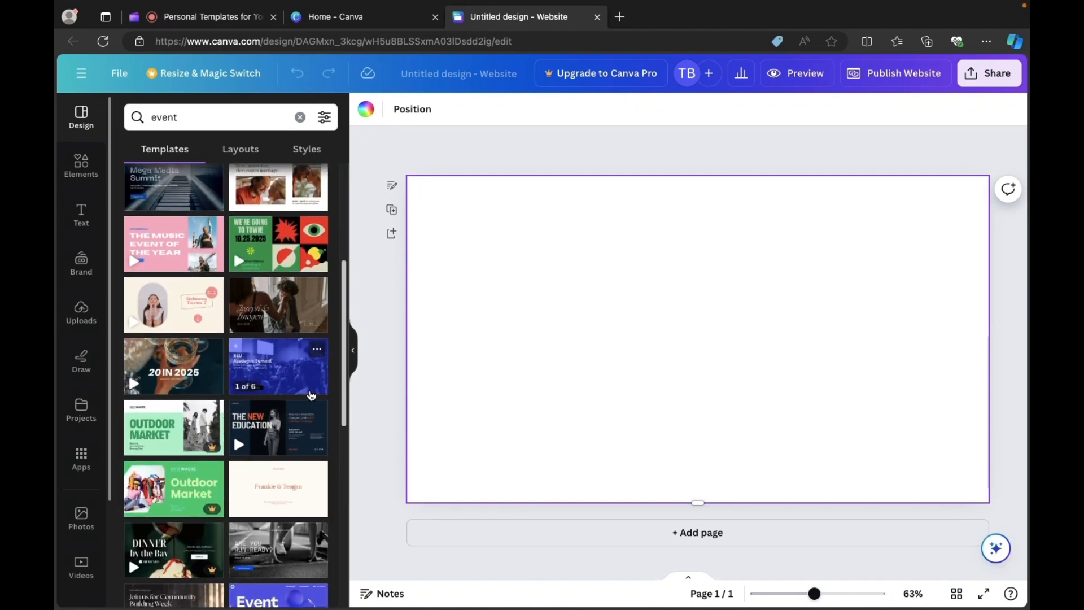
pyautogui.moveTo(271, 492)
pyautogui.scroll(-5, 271, 492)
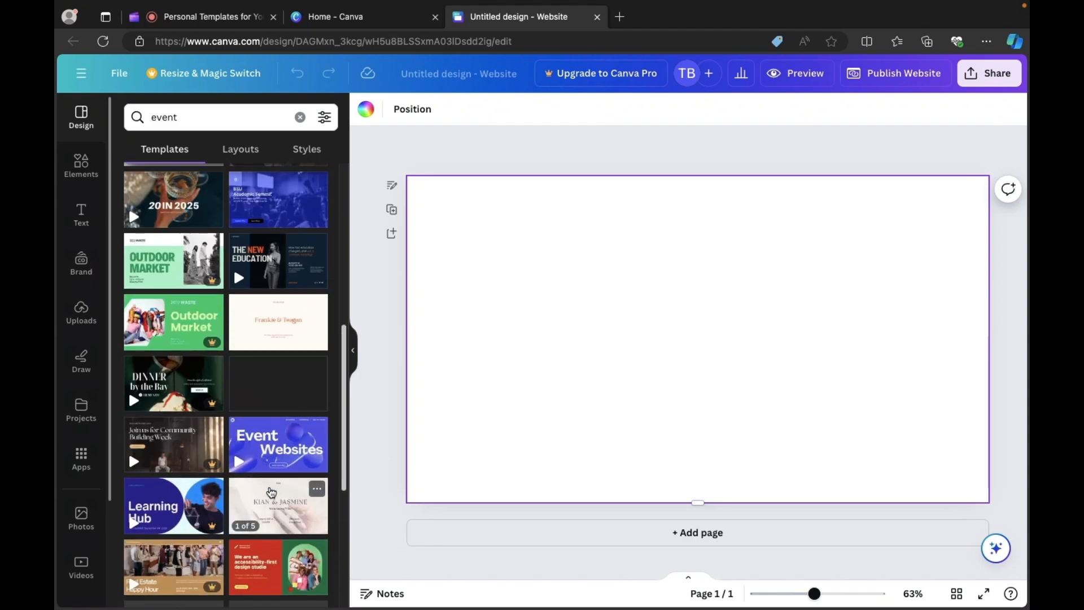
pyautogui.scroll(3, 271, 491)
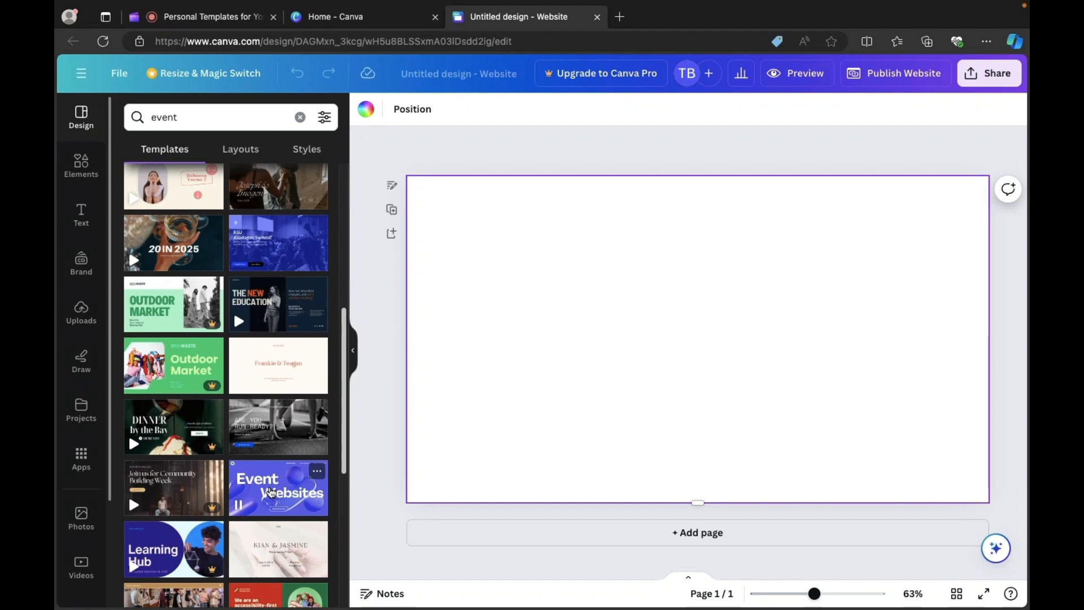
pyautogui.click(271, 492)
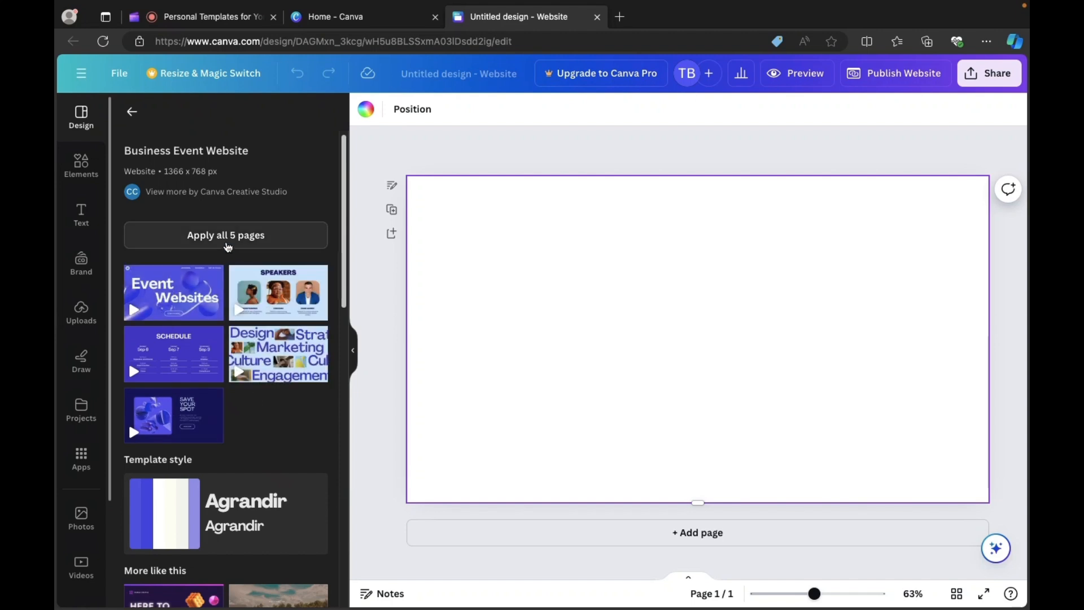
pyautogui.click(229, 243)
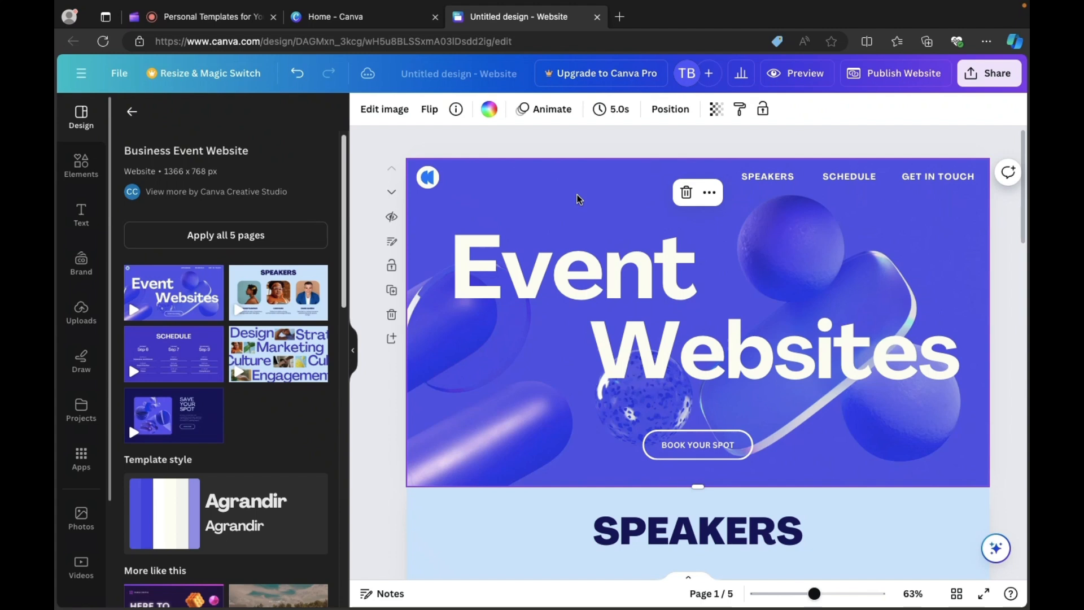
# Review the applied template's pages from the speakers section to the booking section, and inspect the logo on the first page.
pyautogui.scroll(-10, 658, 259)
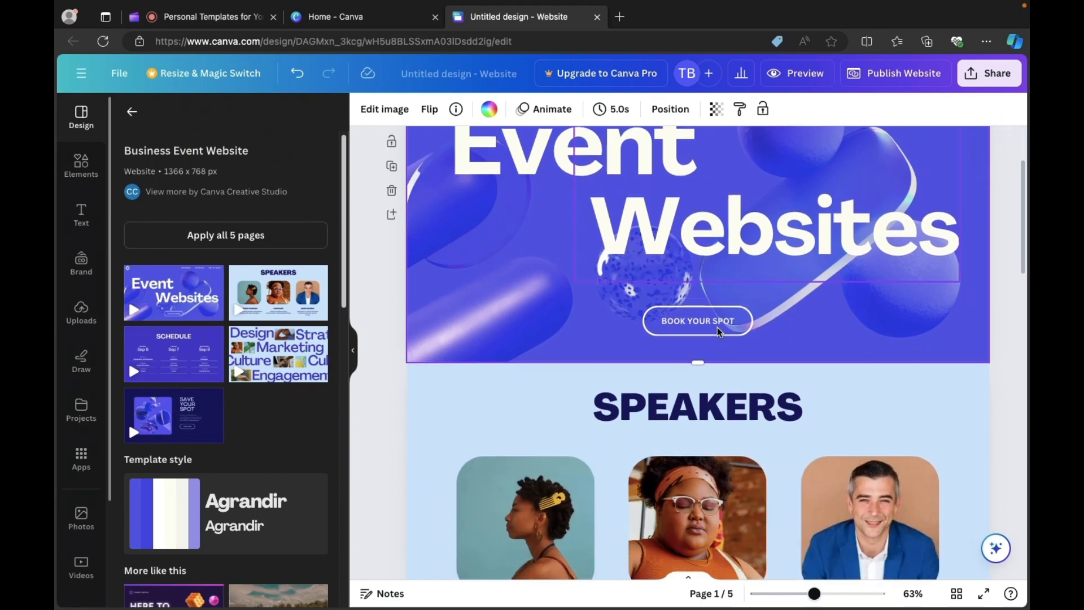
pyautogui.scroll(-5, 719, 332)
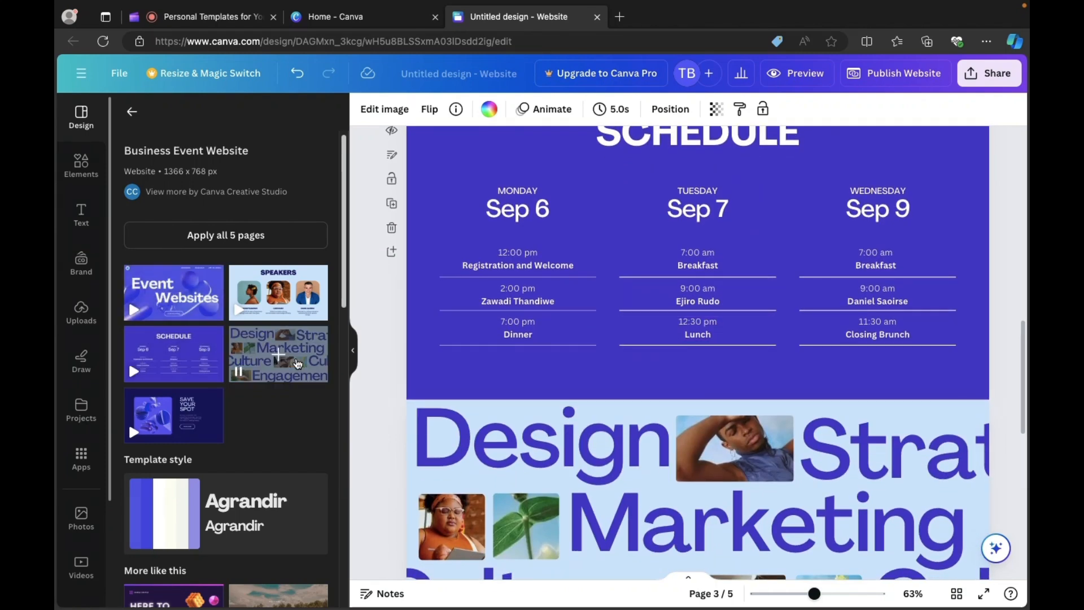
pyautogui.scroll(-3, 591, 399)
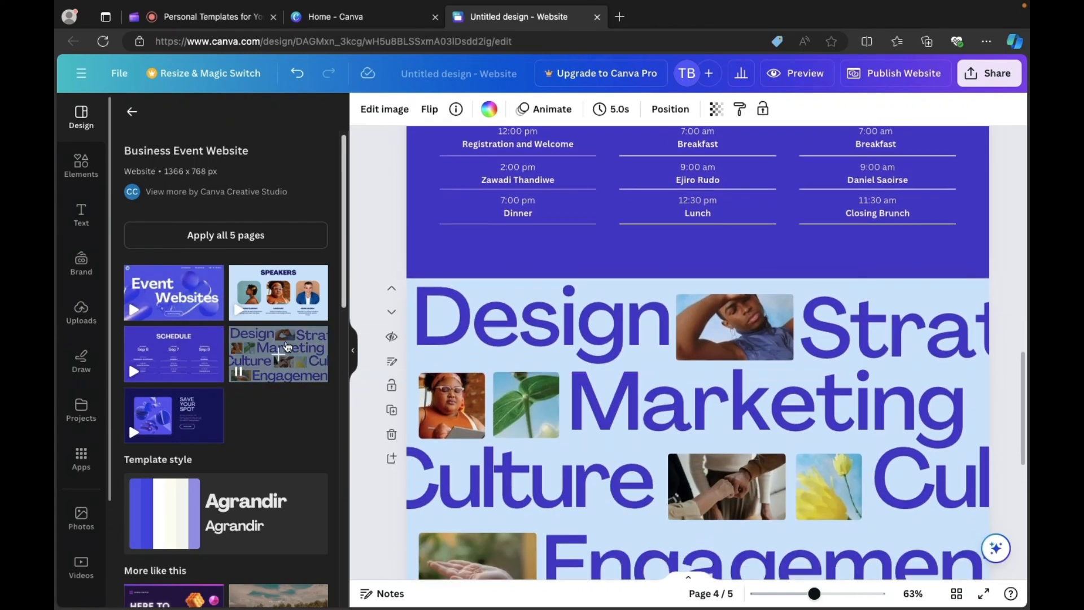
pyautogui.scroll(-5, 762, 407)
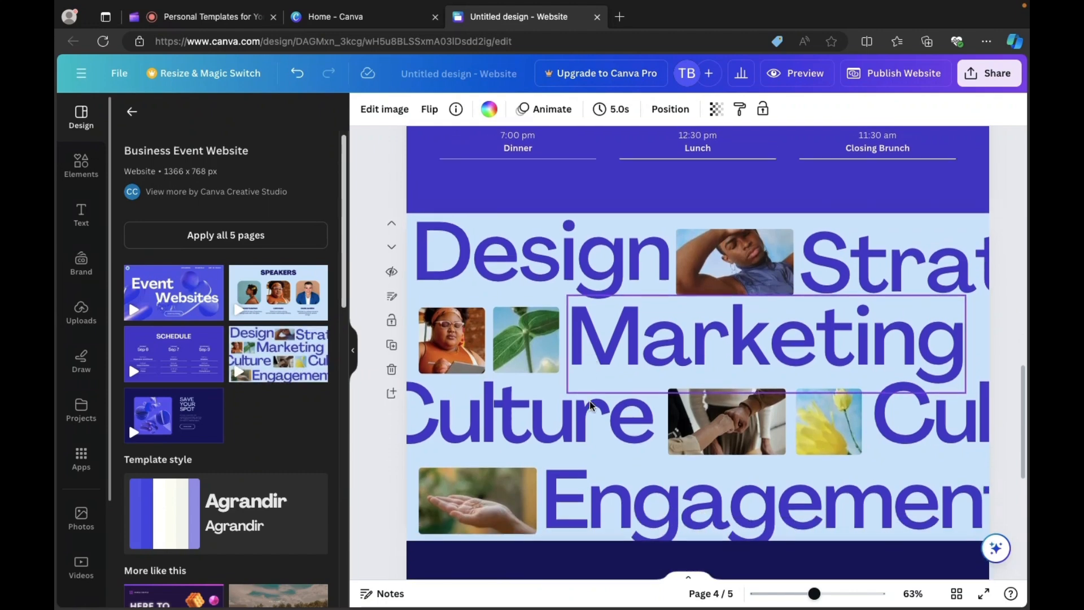
pyautogui.scroll(3, 621, 390)
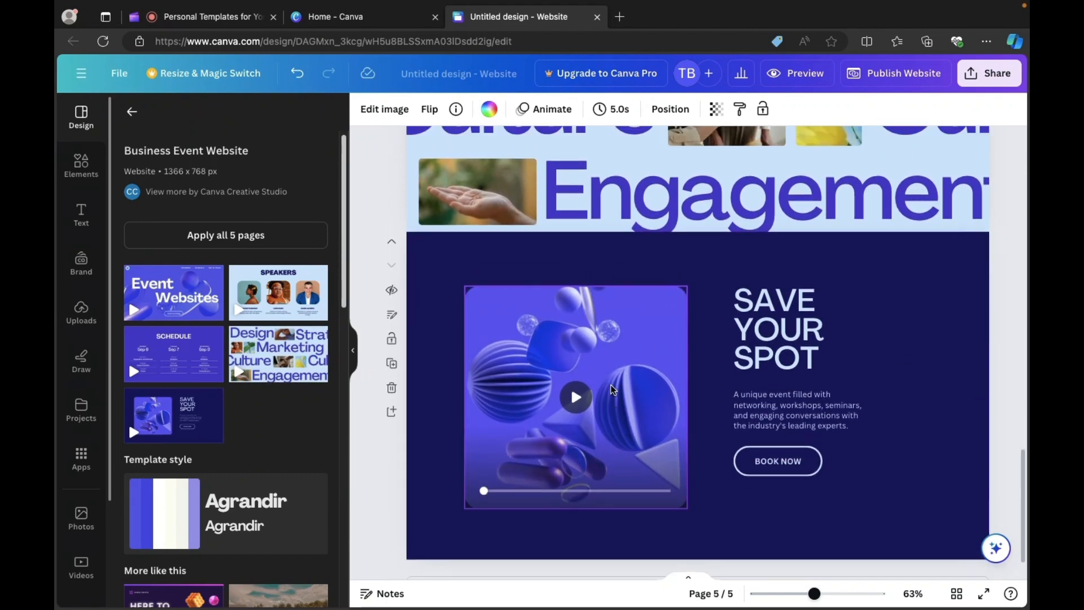
pyautogui.scroll(10, 687, 388)
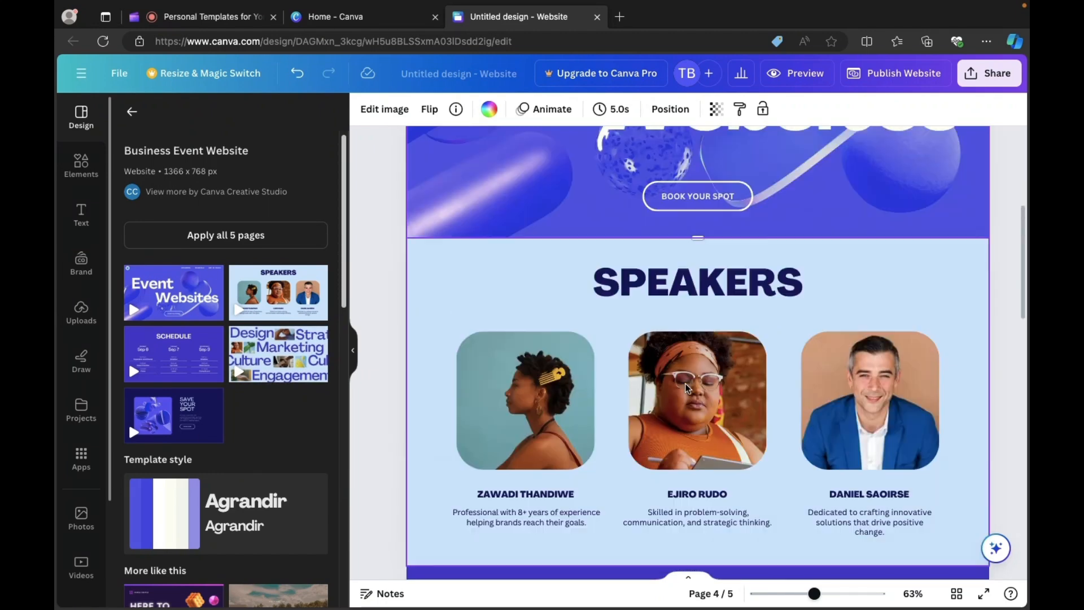
pyautogui.click(424, 175)
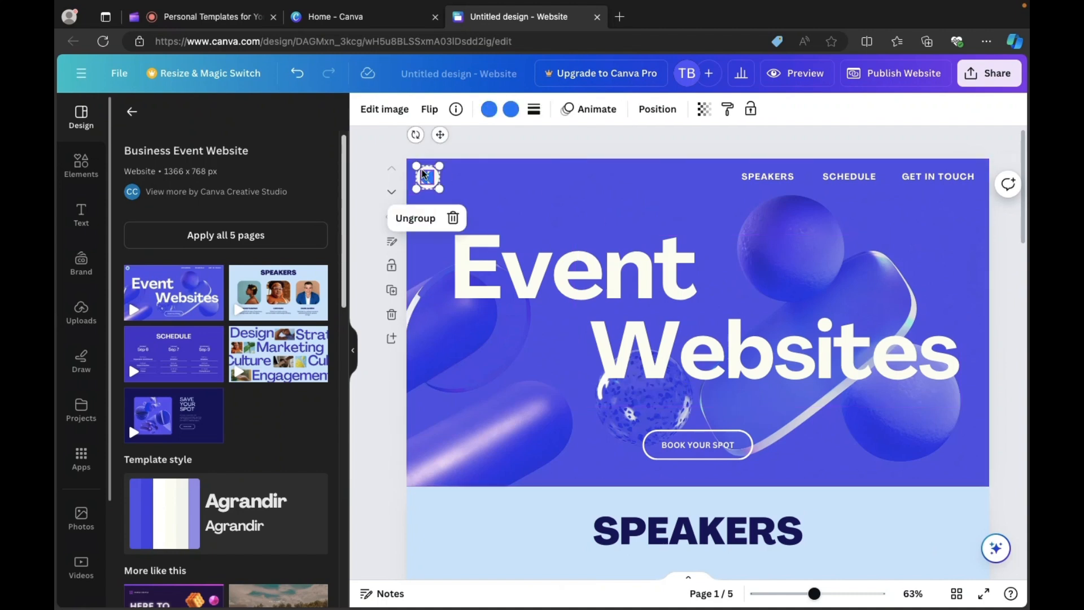
pyautogui.click(429, 175)
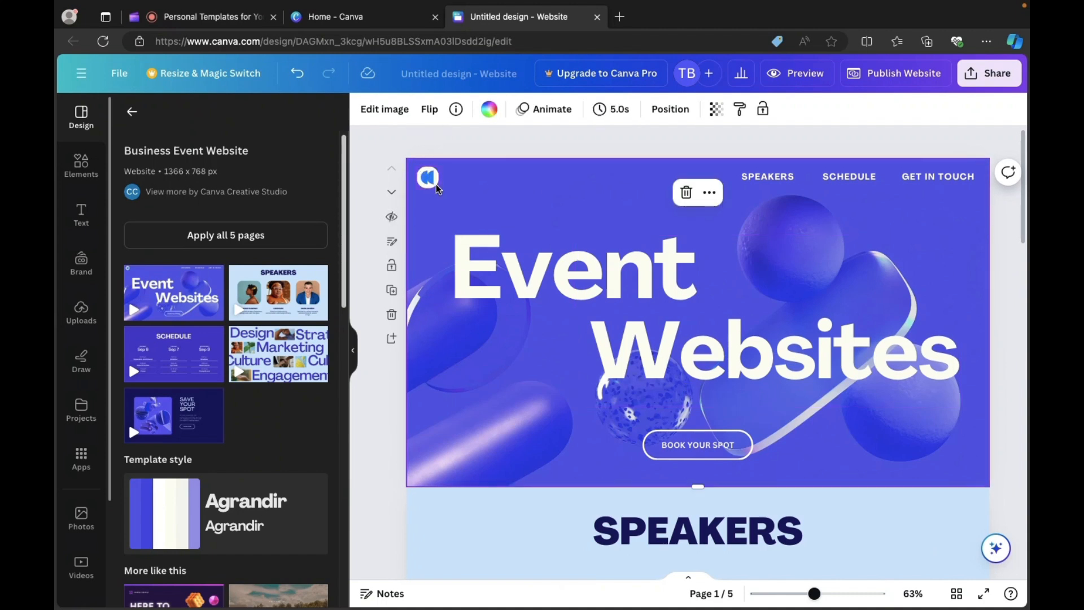
pyautogui.click(431, 179)
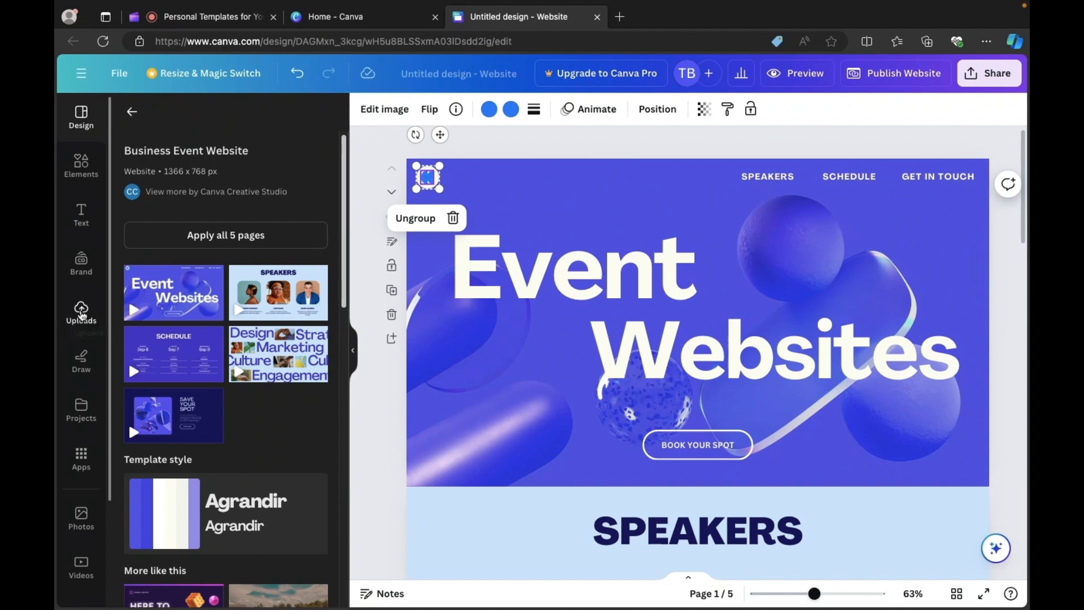
# Change the heading word "Event" on the first page to "Amazing" and widen its text box so it fits on one line.
pyautogui.doubleClick(568, 269)
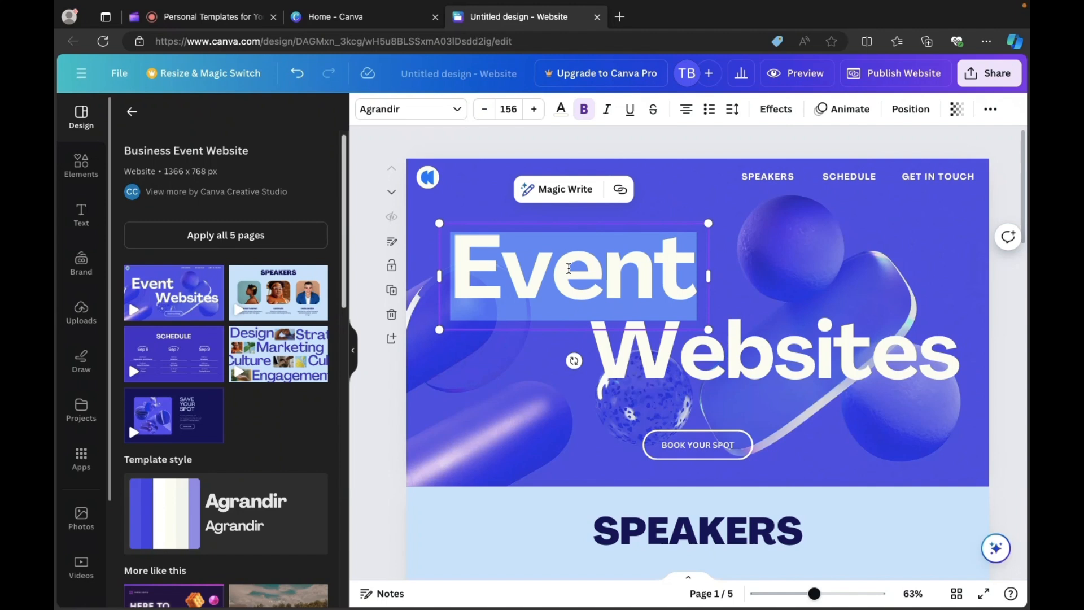
pyautogui.write('A')
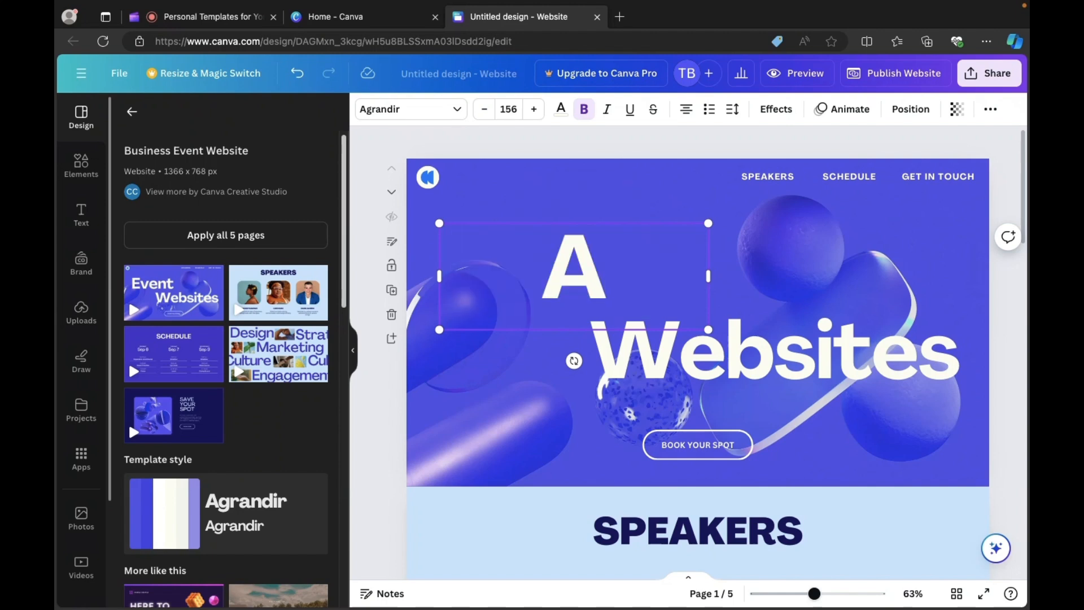
pyautogui.write('mazing')
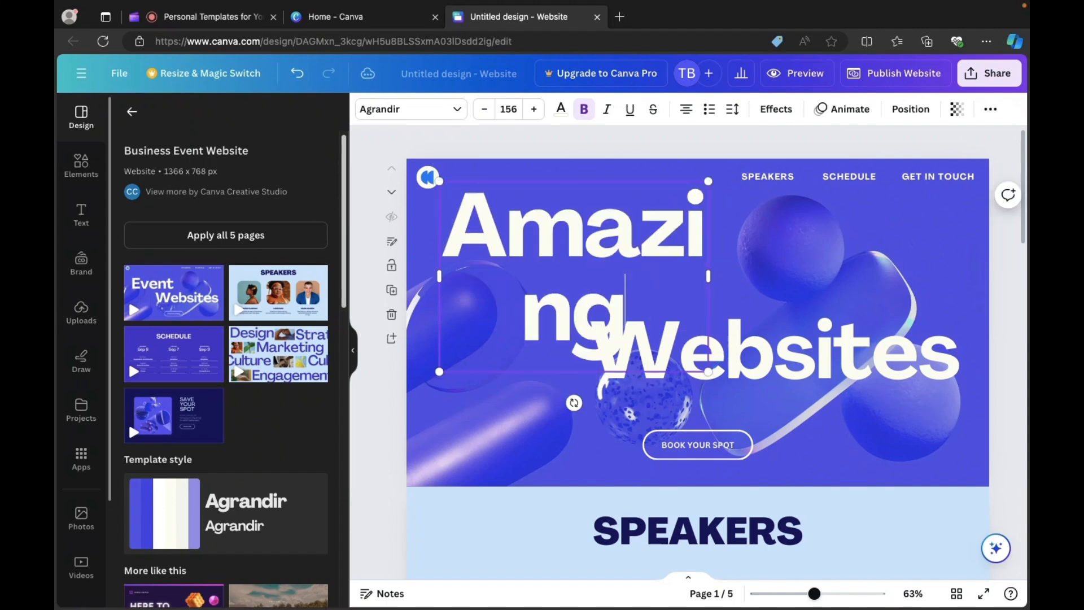
pyautogui.moveTo(710, 276); pyautogui.dragTo(817, 276)
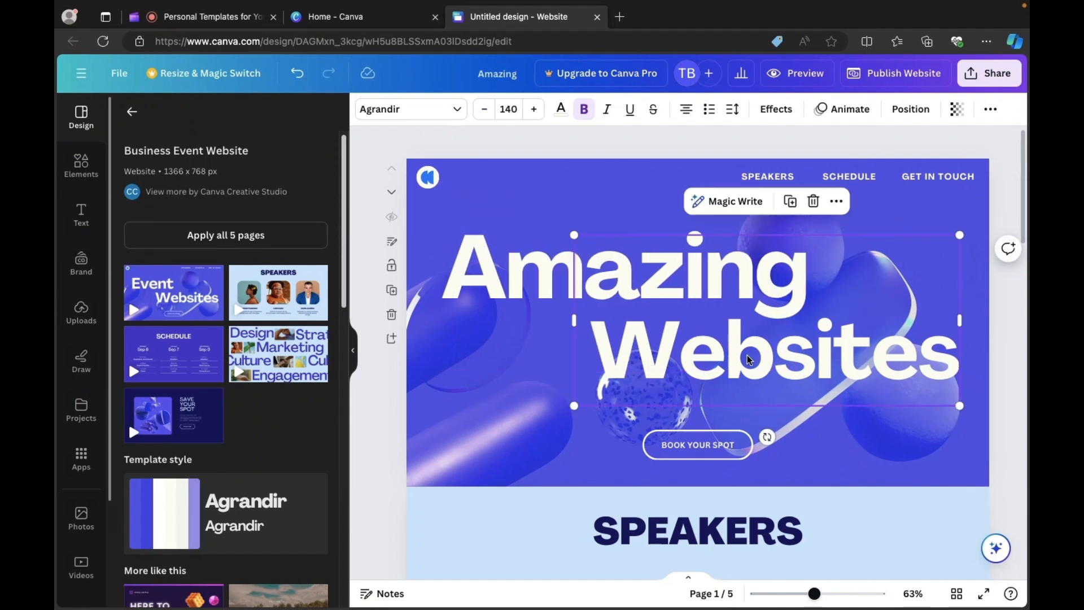
# Replace the heading word "Websites" on the first page with bold "Event" and move it down to sit below "Amazing".
pyautogui.doubleClick(748, 359)
pyautogui.write('e')
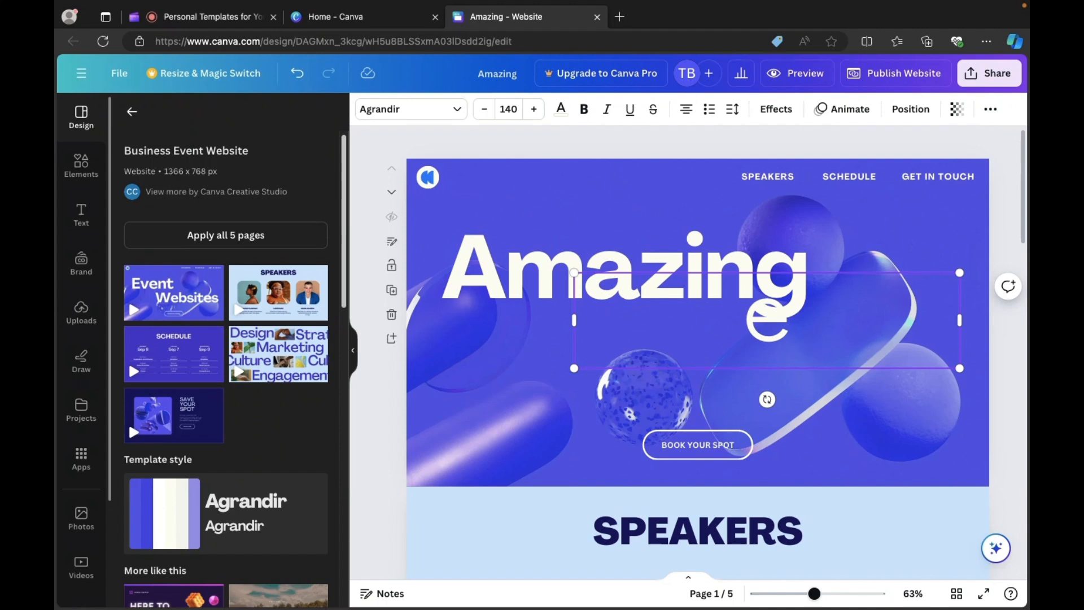
pyautogui.press('BackSpace')
pyautogui.hotkey('ctrl', 'b')
pyautogui.write('E')
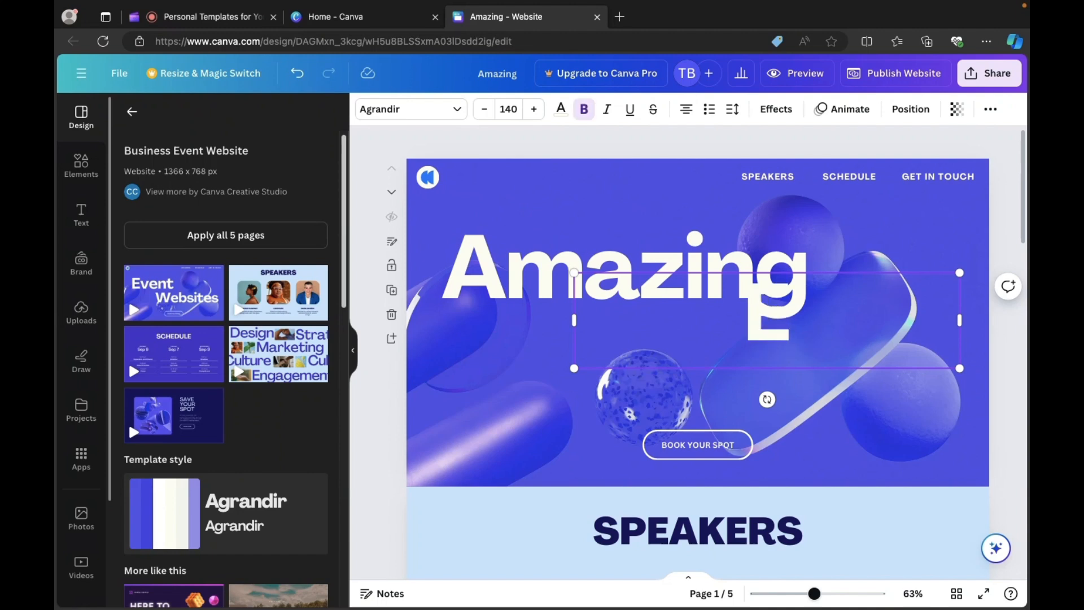
pyautogui.write('vent')
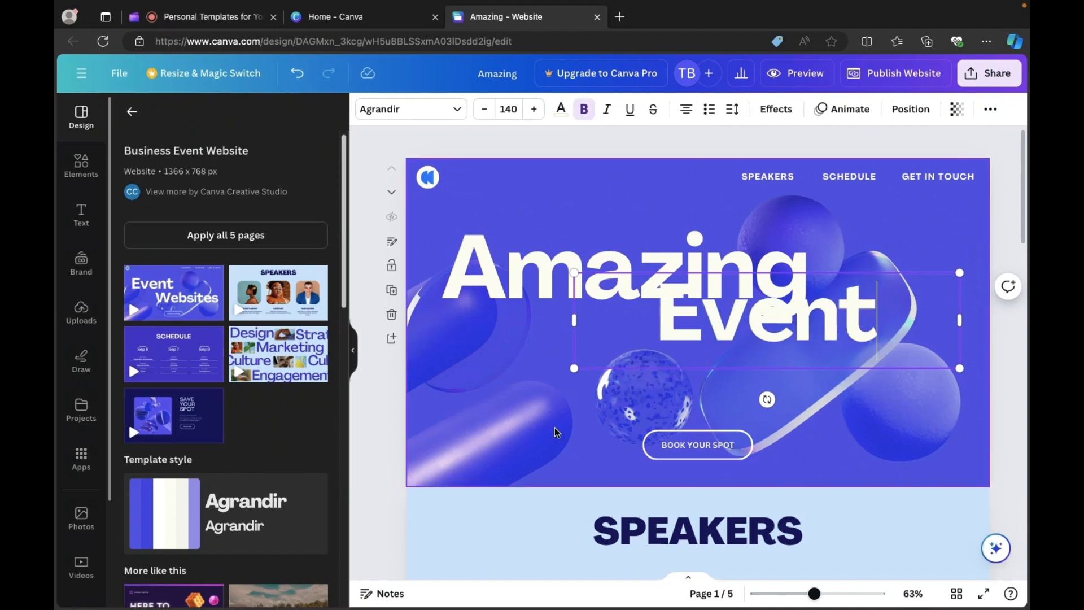
pyautogui.click(556, 432)
pyautogui.click(785, 339)
pyautogui.moveTo(786, 338); pyautogui.dragTo(789, 364)
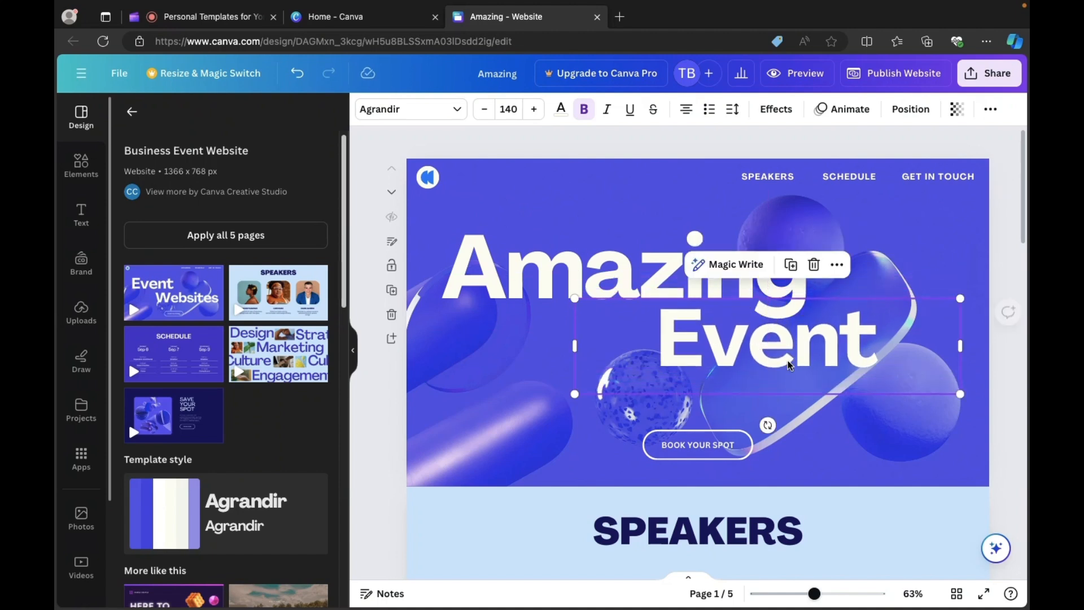
# Inspect the link options for the "BOOK YOUR SPOT" button's text on the first page without setting a link.
pyautogui.click(716, 454)
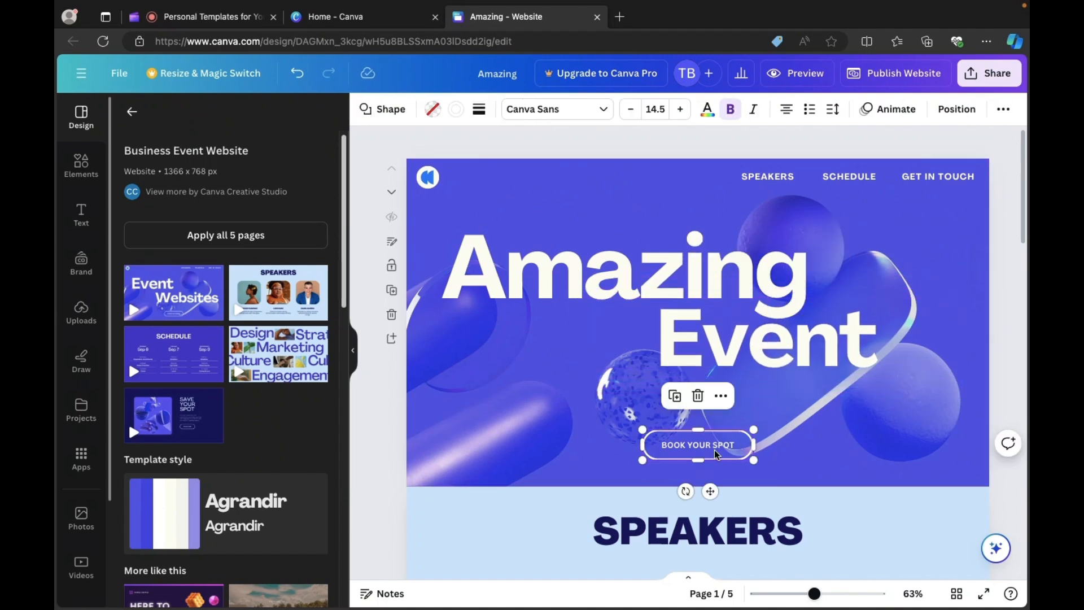
pyautogui.doubleClick(671, 444)
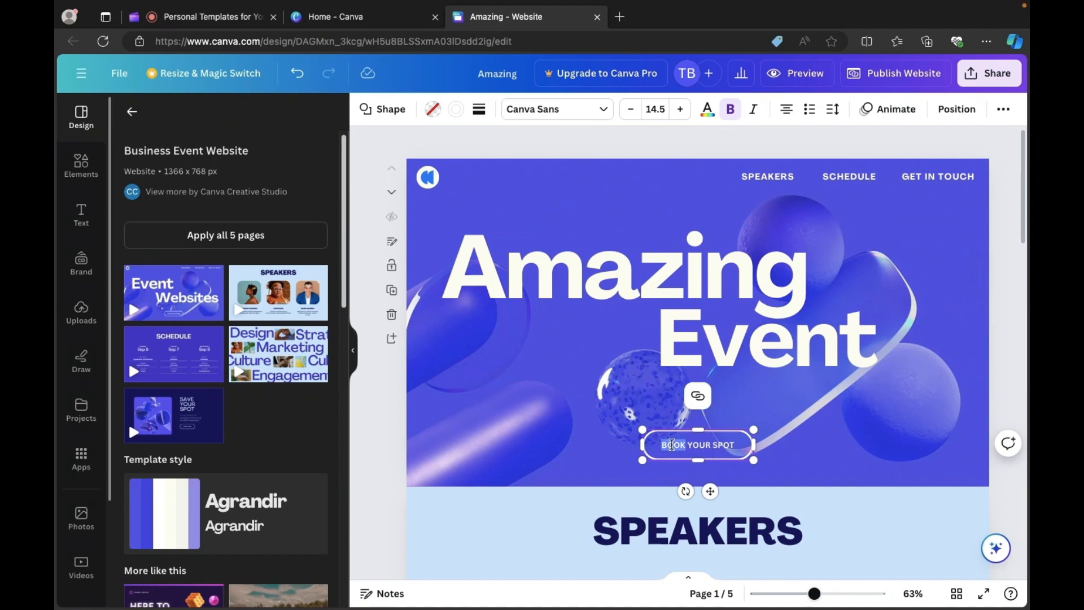
pyautogui.tripleClick(672, 444)
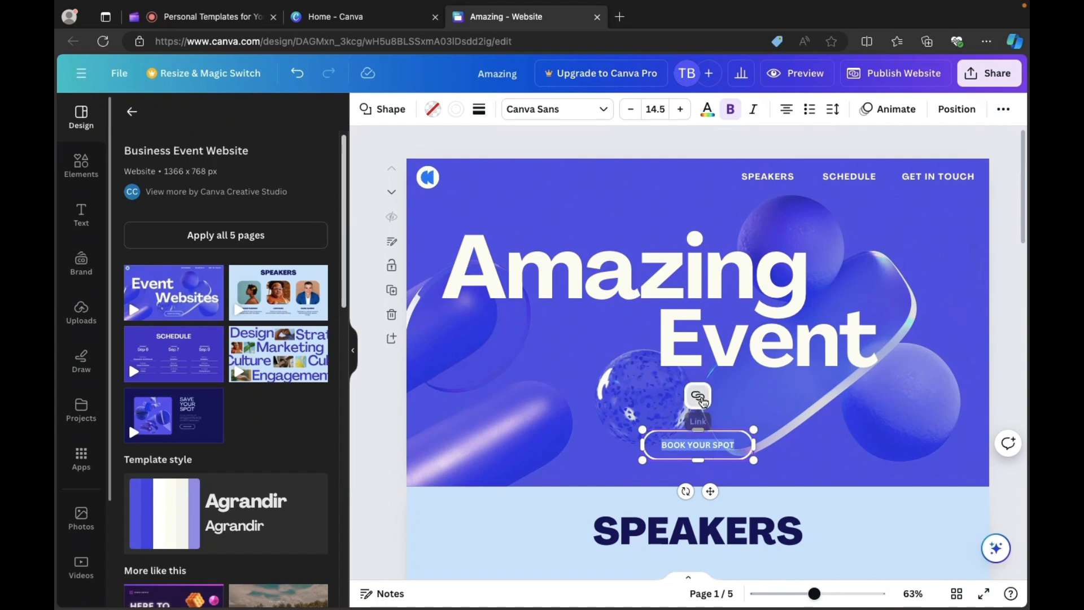
pyautogui.click(699, 397)
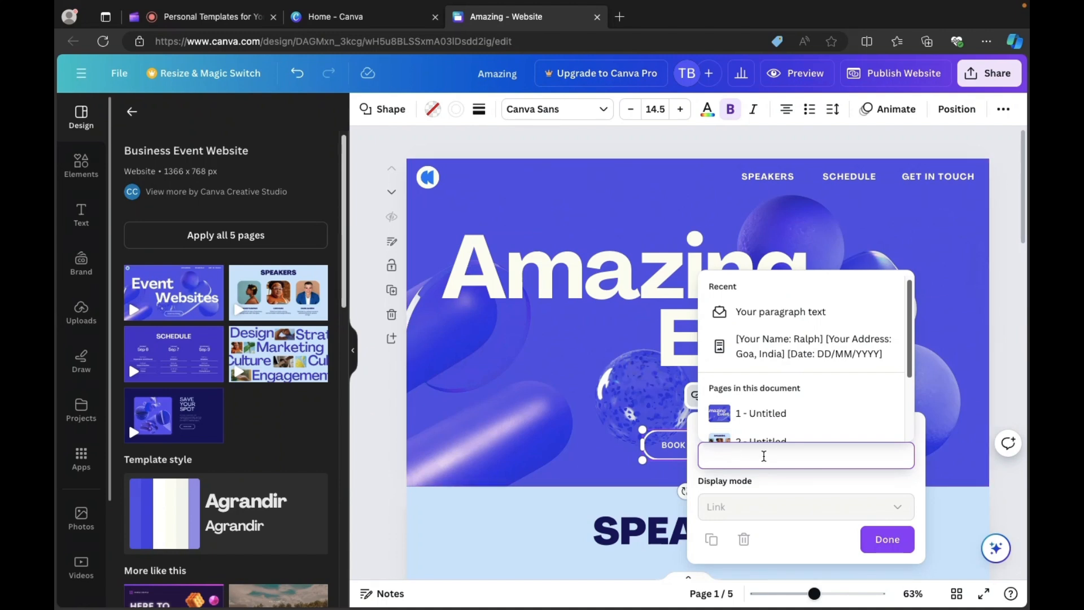
pyautogui.click(378, 415)
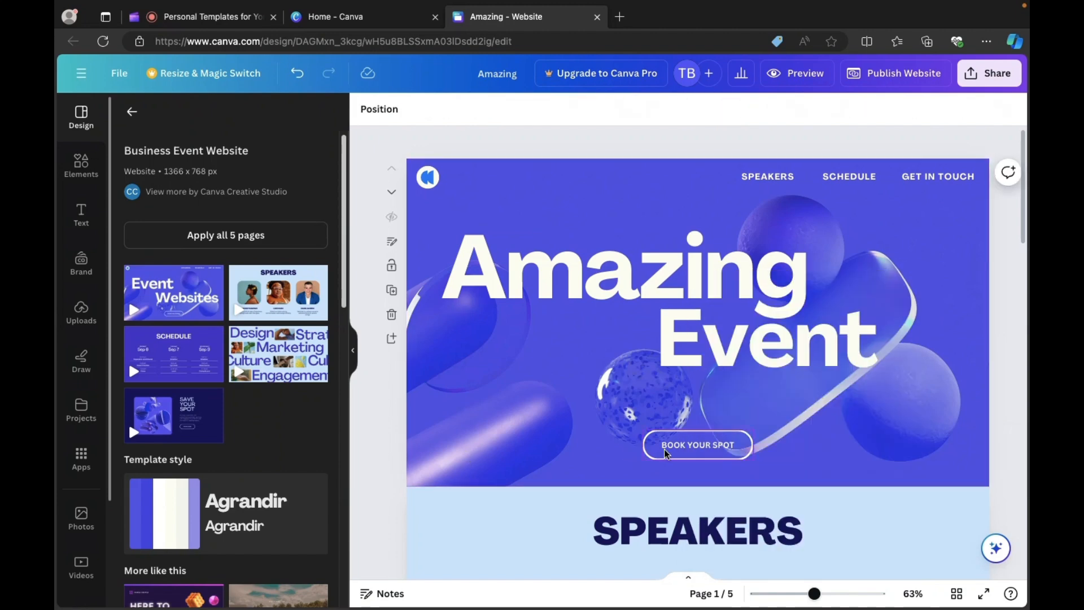
# Try replacing the first speaker's description with the placeholder text "hgjgjkgj", and undo the replacement.
pyautogui.scroll(-5, 664, 449)
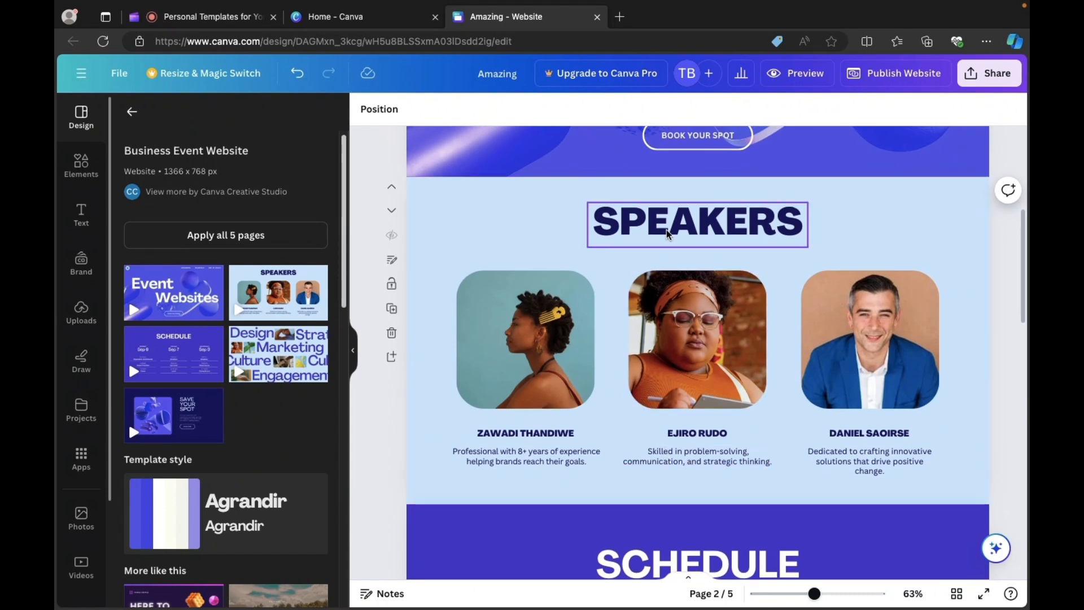
pyautogui.click(505, 438)
pyautogui.doubleClick(505, 440)
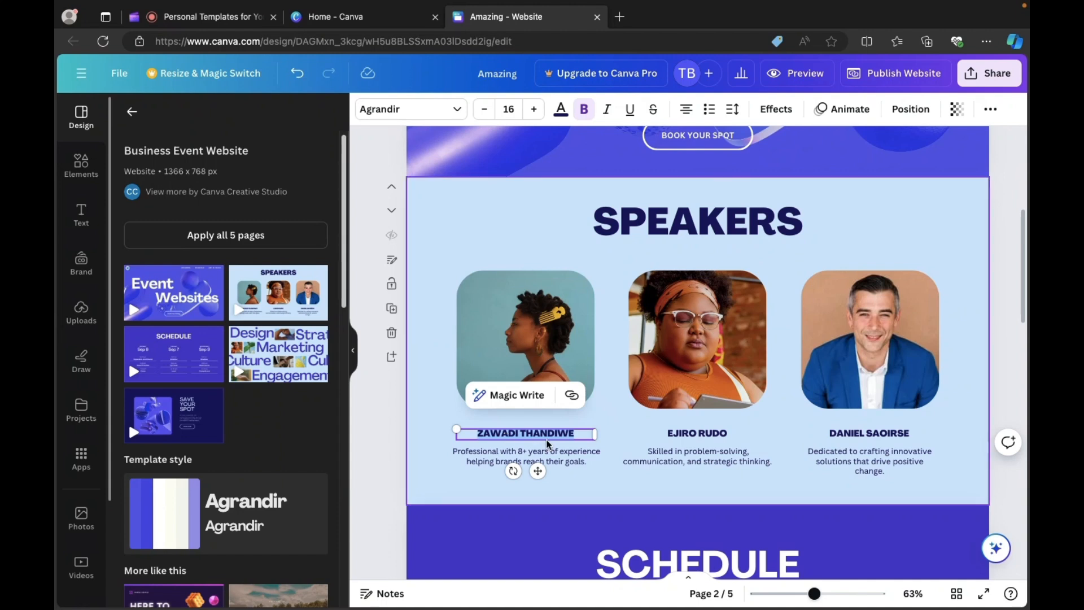
pyautogui.click(473, 462)
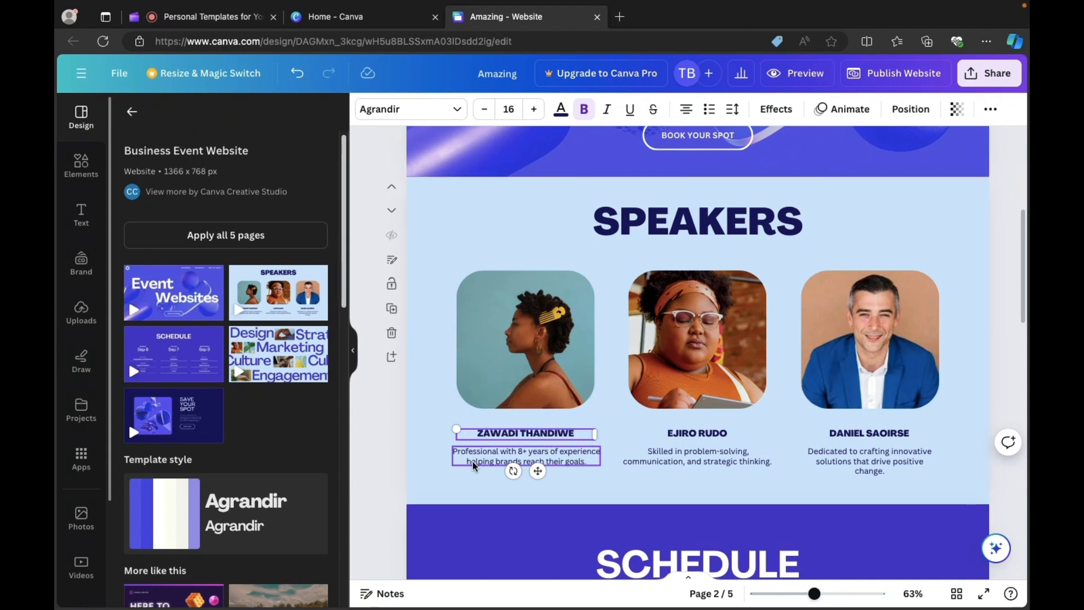
pyautogui.doubleClick(473, 462)
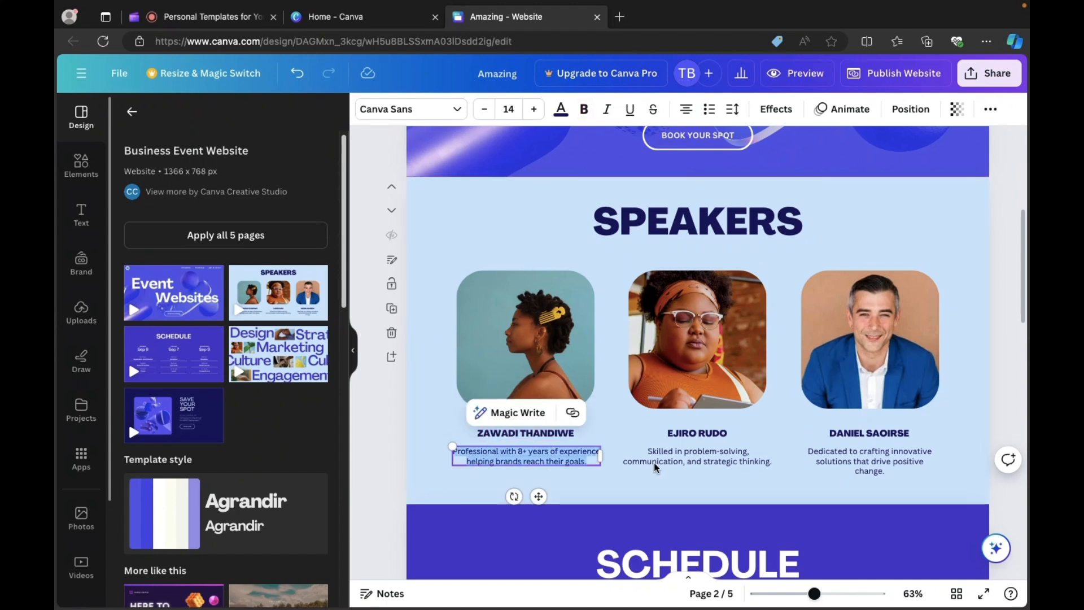
pyautogui.doubleClick(541, 452)
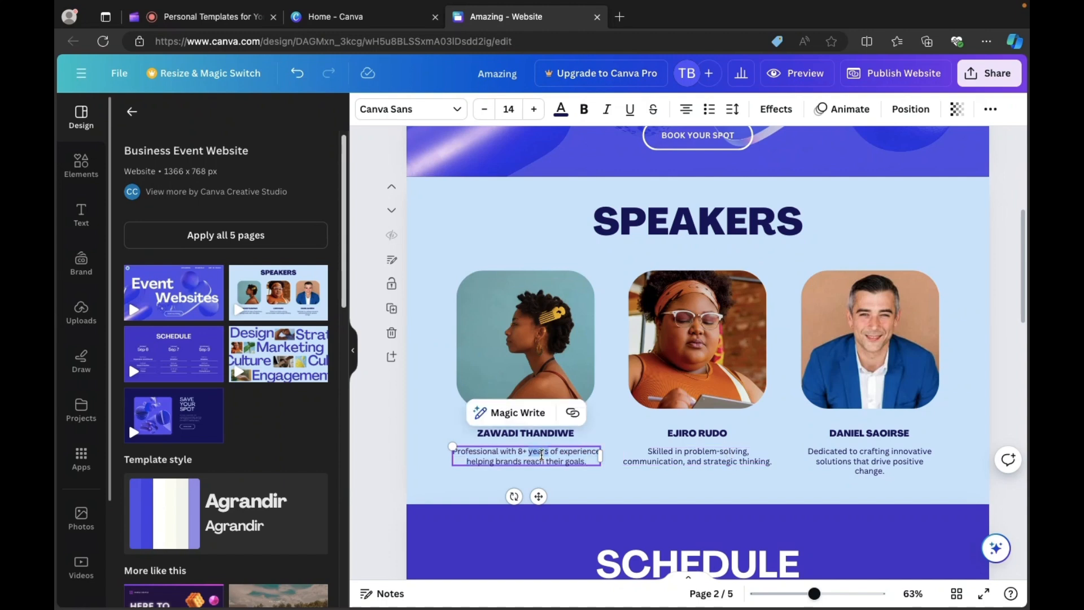
pyautogui.tripleClick(542, 455)
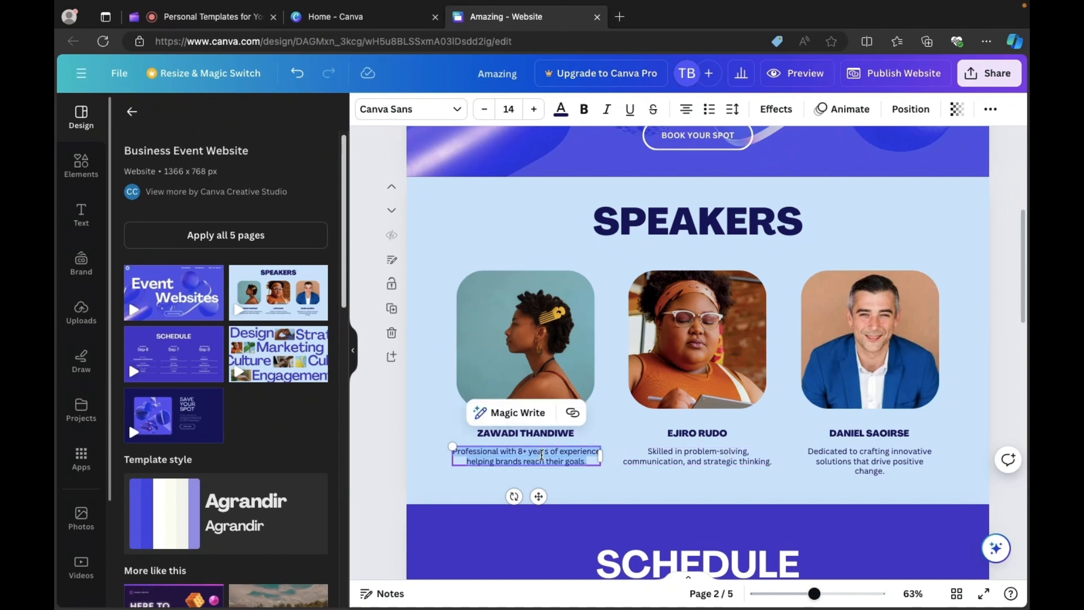
pyautogui.write('hgjgjkgj')
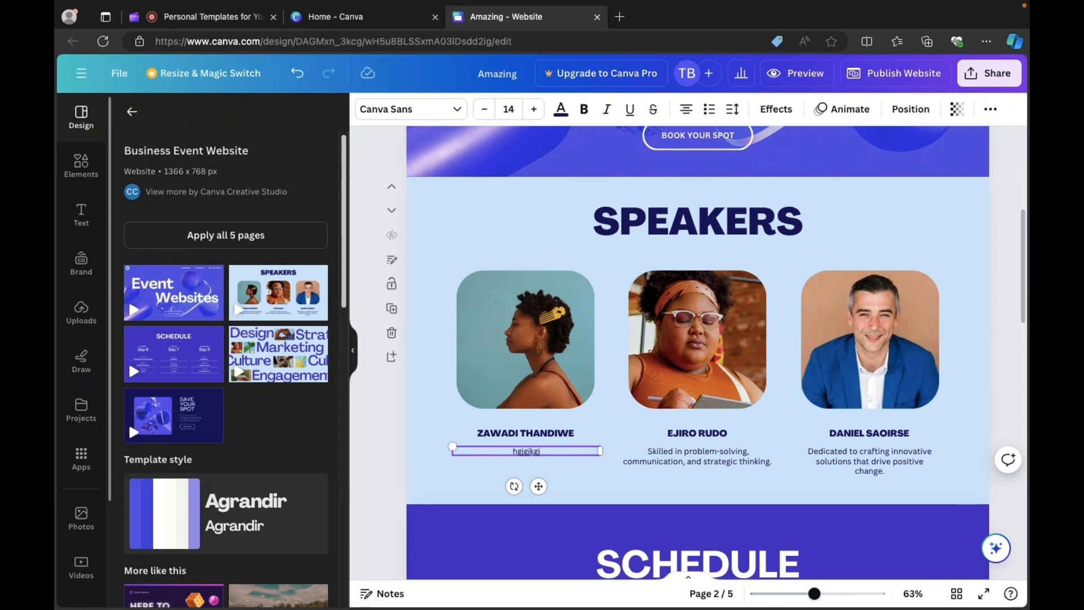
pyautogui.press('super+z')
pyautogui.press('super+z')
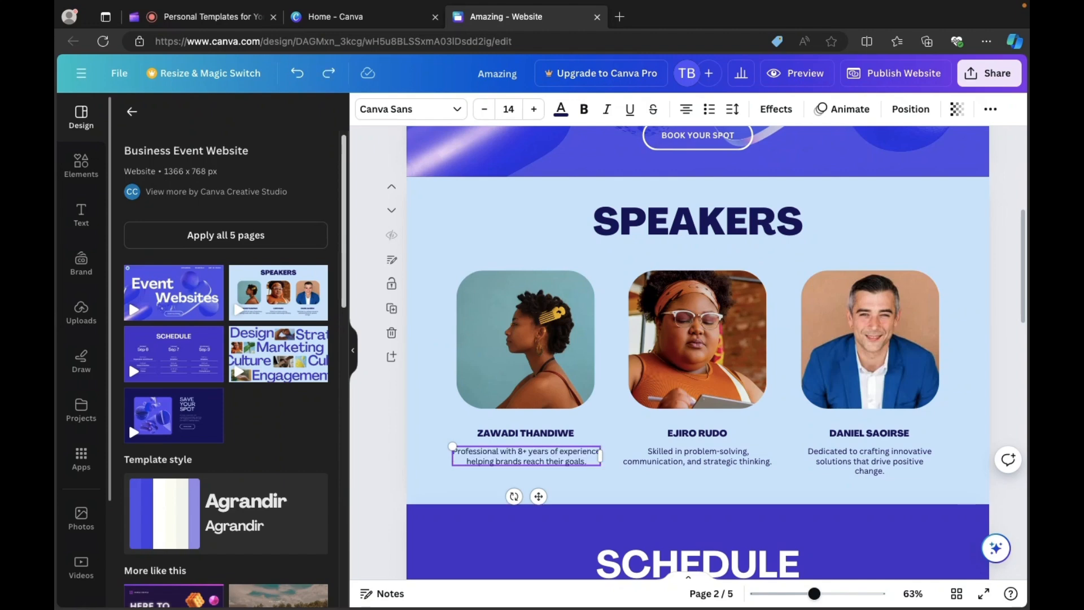
# Examine the editable schedule texts, the images on the topics page and the booking page, and return to the first page.
pyautogui.scroll(-5, 811, 428)
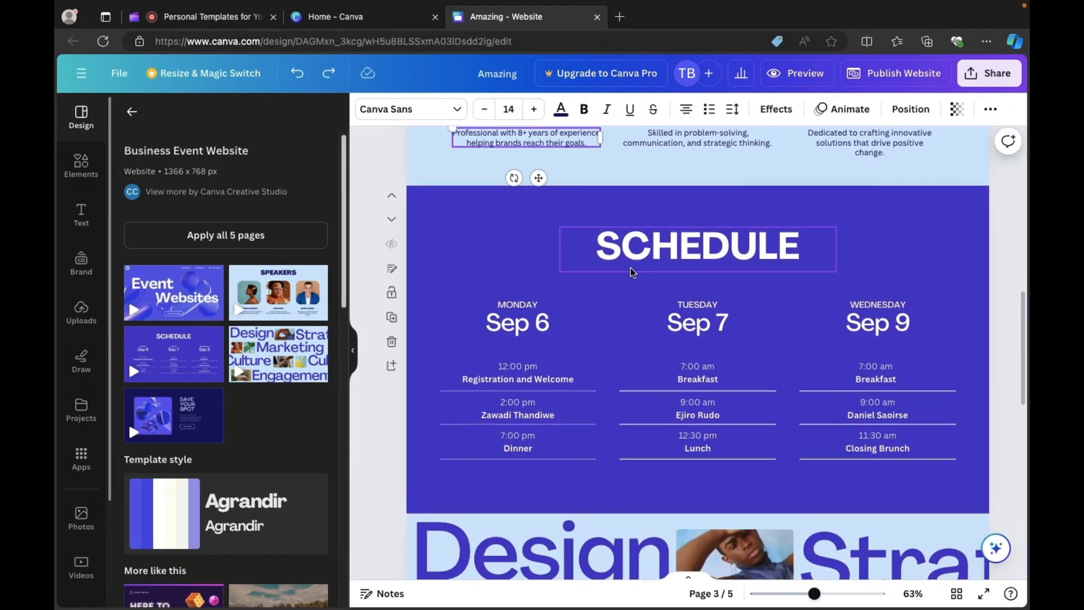
pyautogui.click(643, 255)
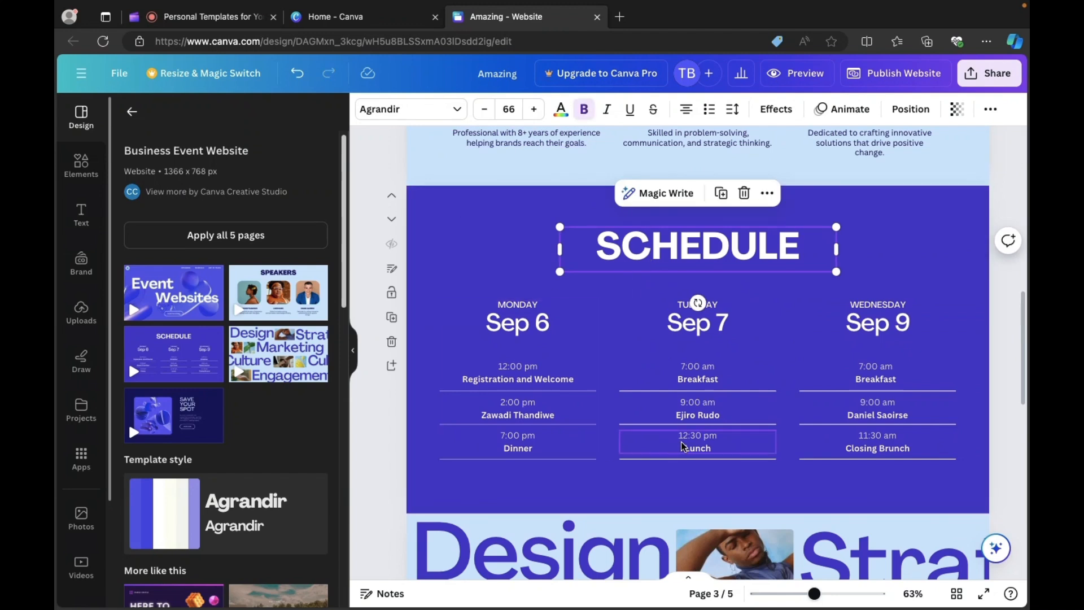
pyautogui.doubleClick(511, 324)
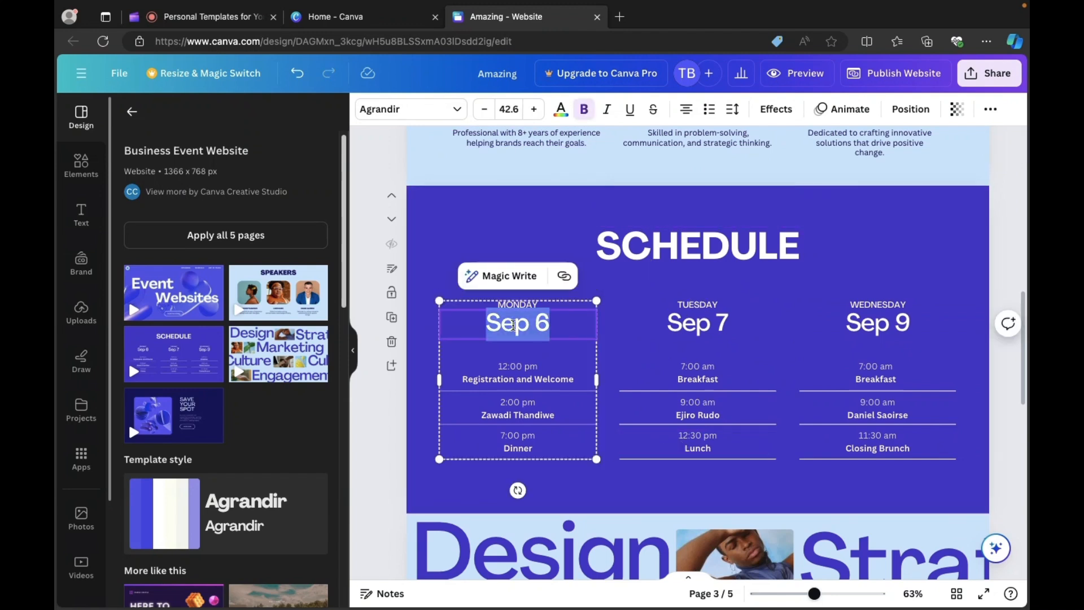
pyautogui.click(608, 333)
pyautogui.doubleClick(690, 377)
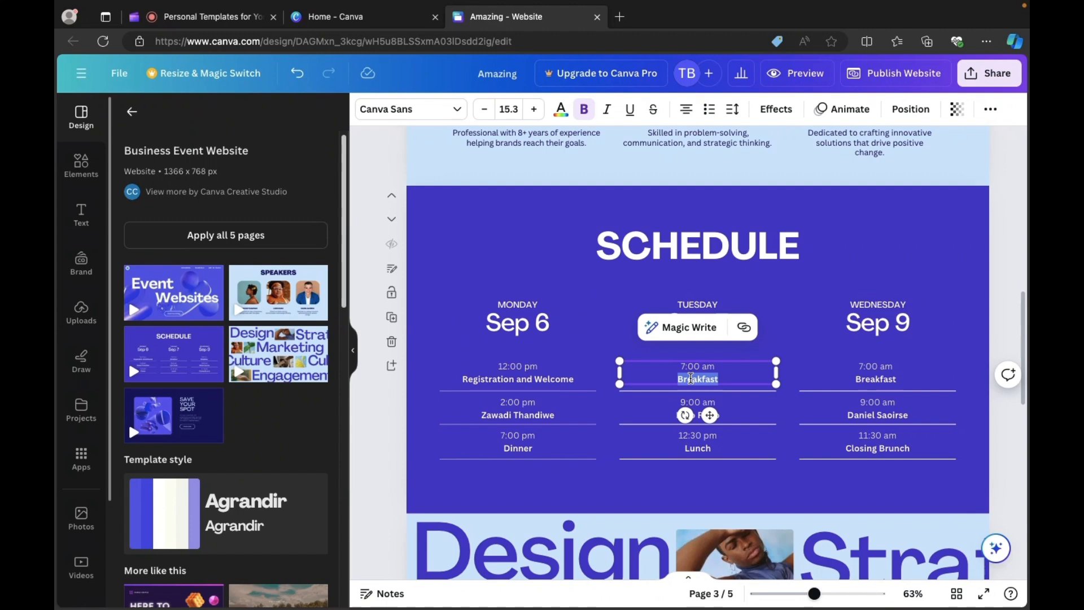
pyautogui.scroll(-4, 783, 467)
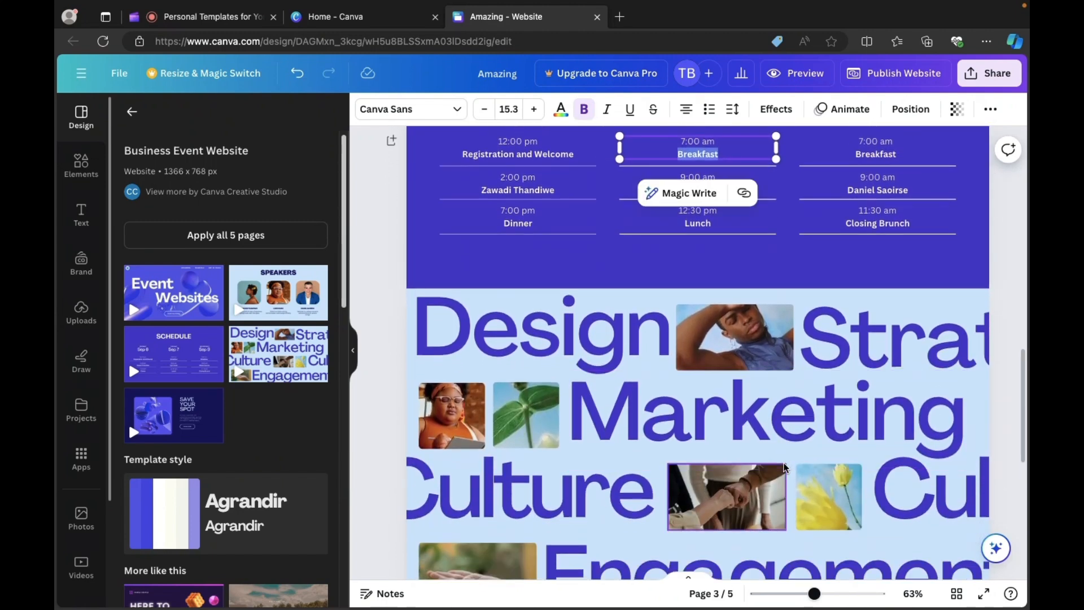
pyautogui.click(757, 322)
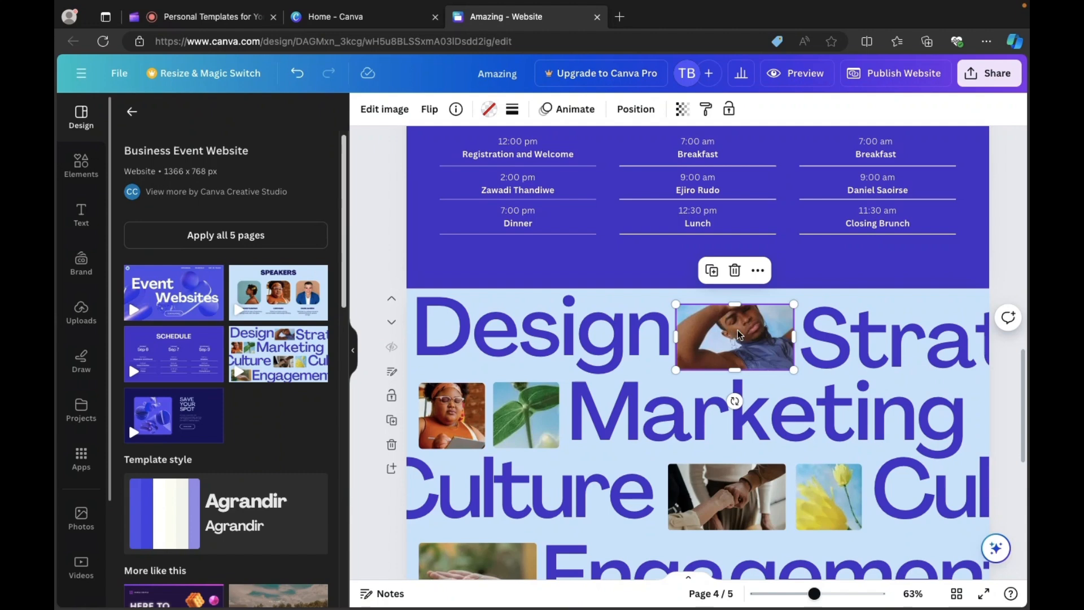
pyautogui.scroll(-5, 735, 402)
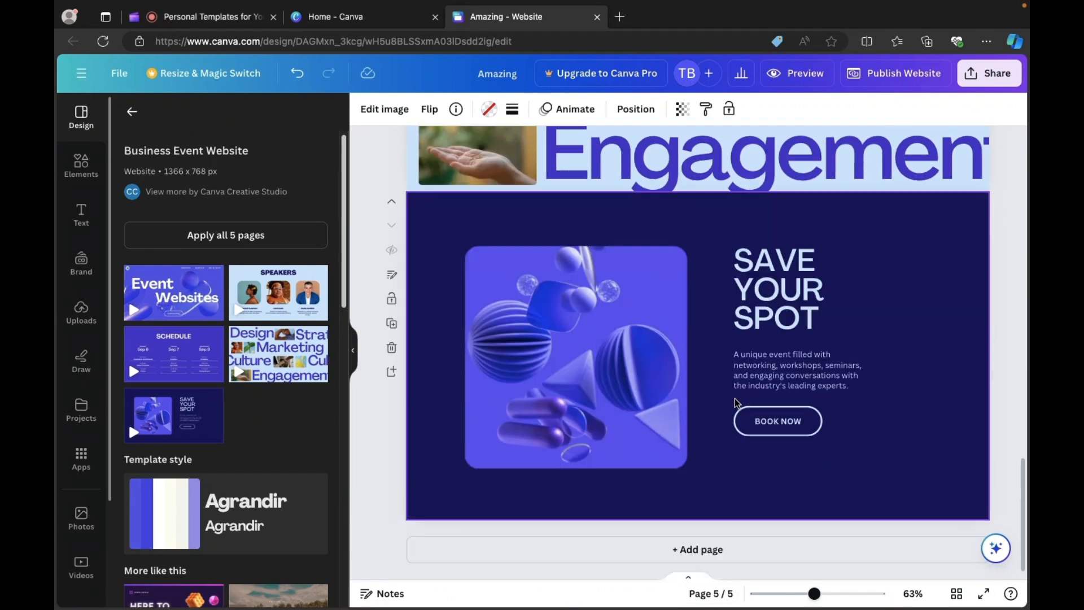
pyautogui.scroll(20, 734, 402)
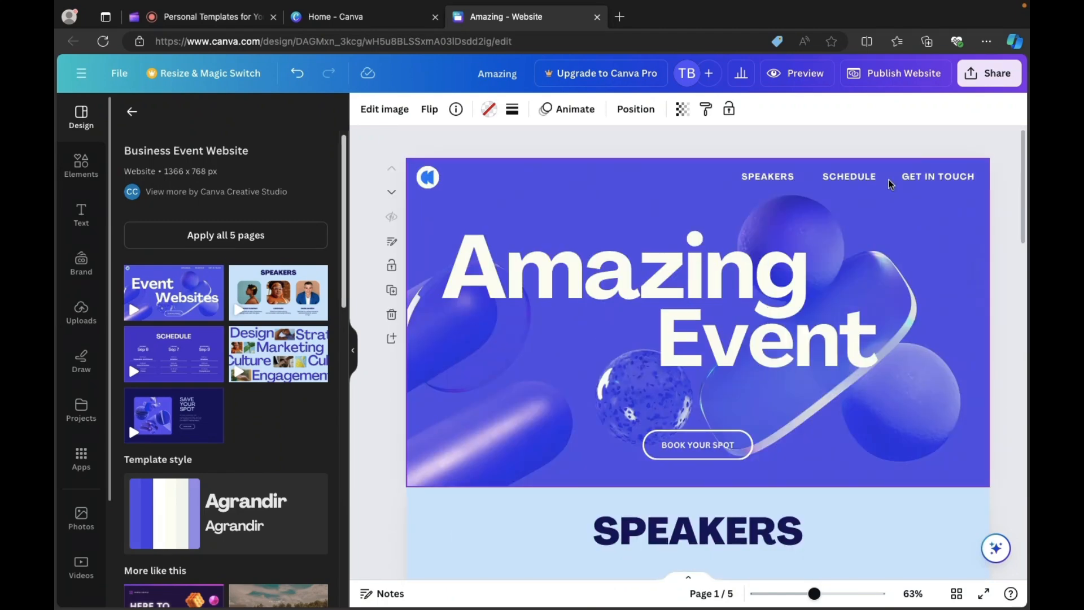
# Preview the website in desktop view, look through its sections from the heading to the topics, and close the preview.
pyautogui.click(832, 133)
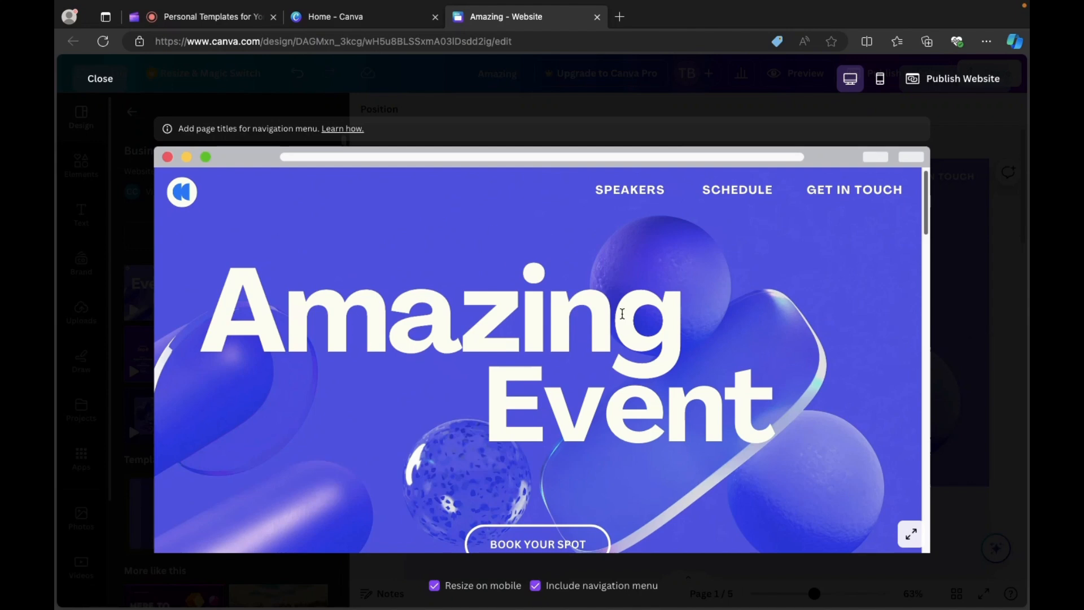
pyautogui.scroll(-5, 622, 314)
pyautogui.scroll(5, 630, 254)
pyautogui.scroll(-10, 584, 245)
pyautogui.scroll(4, 583, 245)
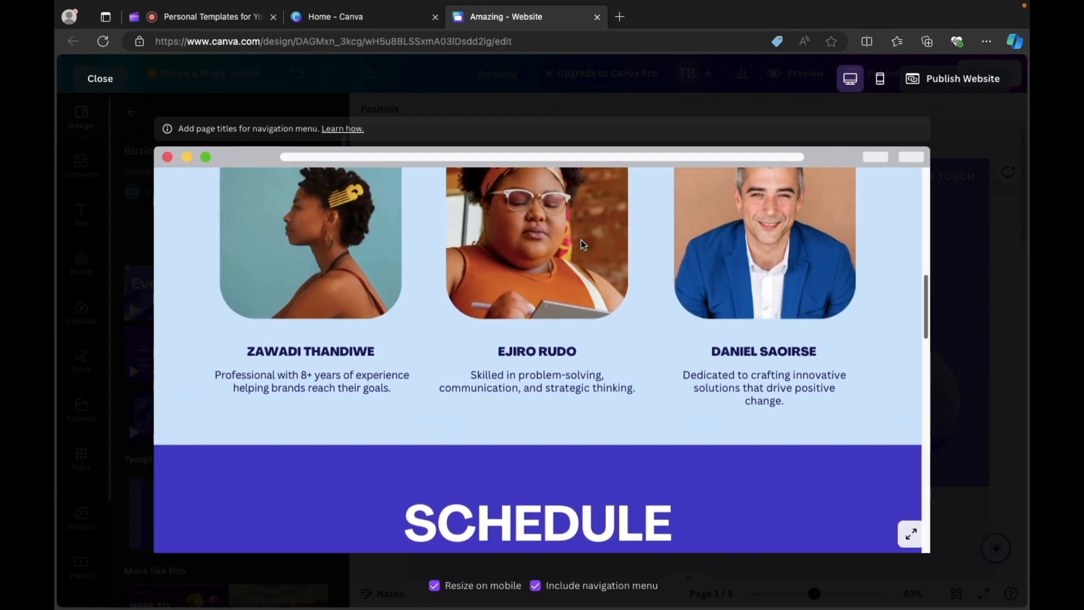
pyautogui.scroll(-10, 583, 245)
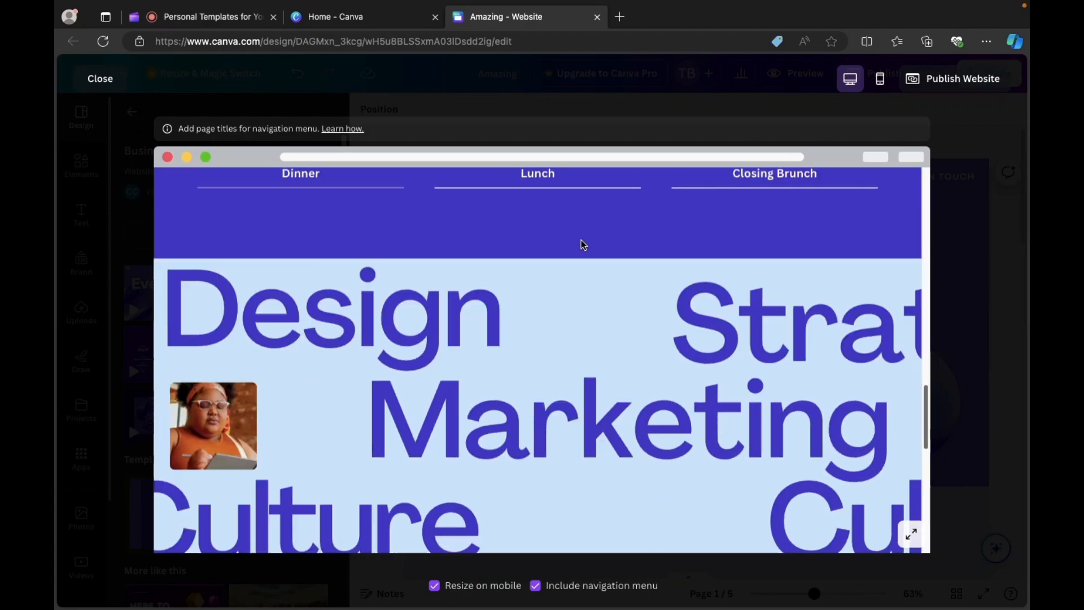
pyautogui.scroll(8, 583, 245)
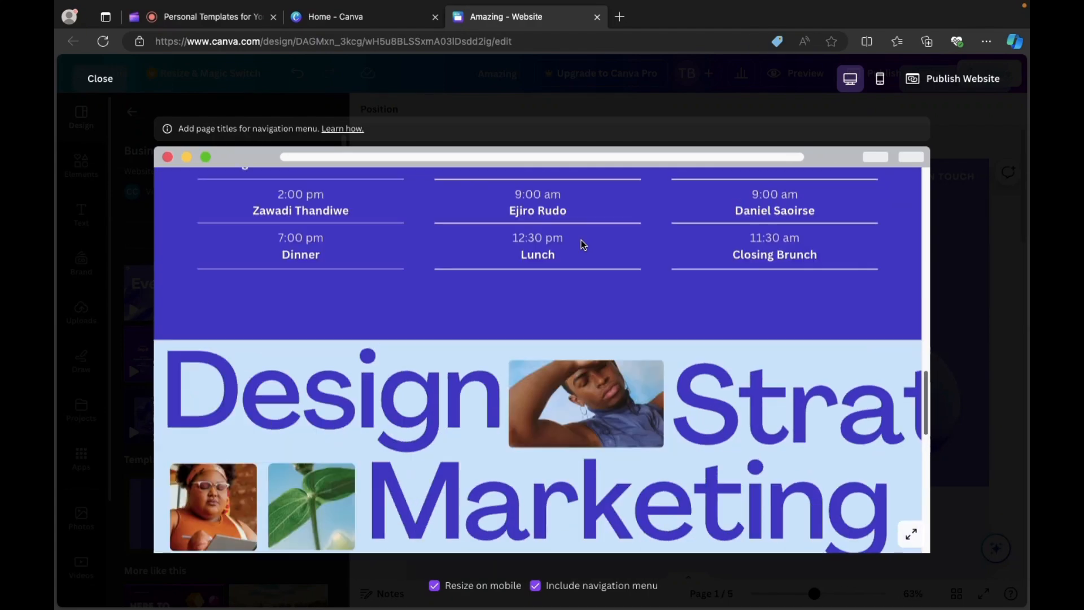
pyautogui.scroll(10, 582, 239)
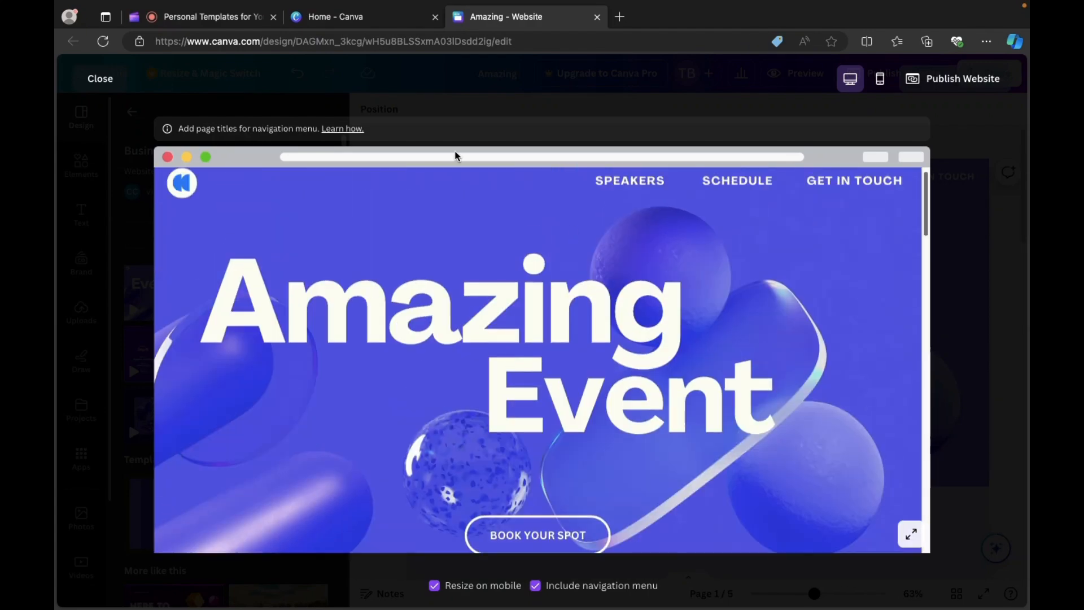
pyautogui.click(97, 79)
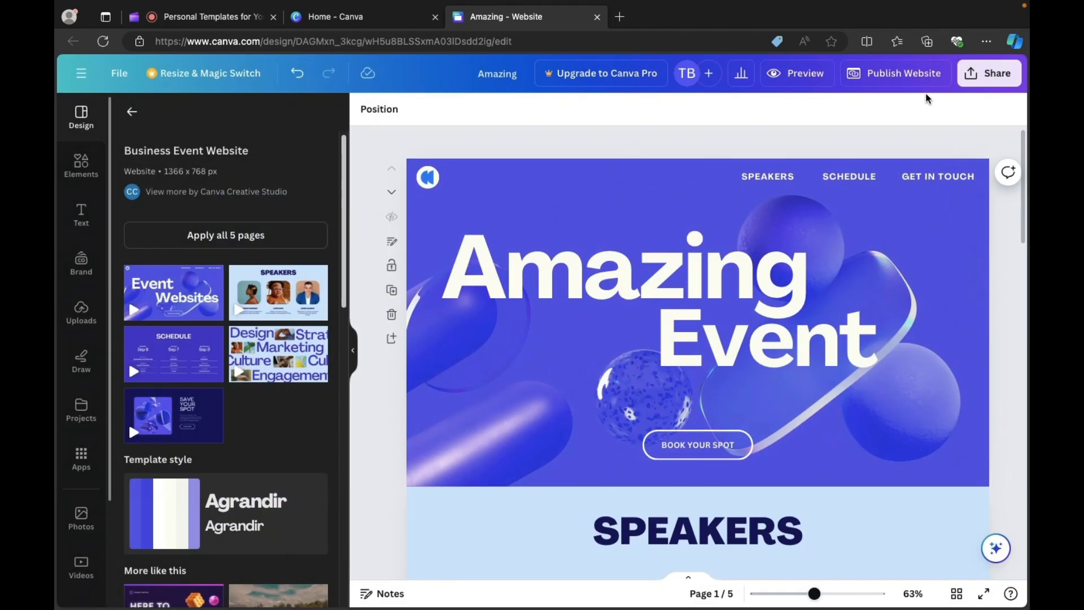
# Check the website URL's editable ending and publish the website at 123testtesting.my.canva.site/amazing with Resize on mobile enabled.
pyautogui.click(896, 77)
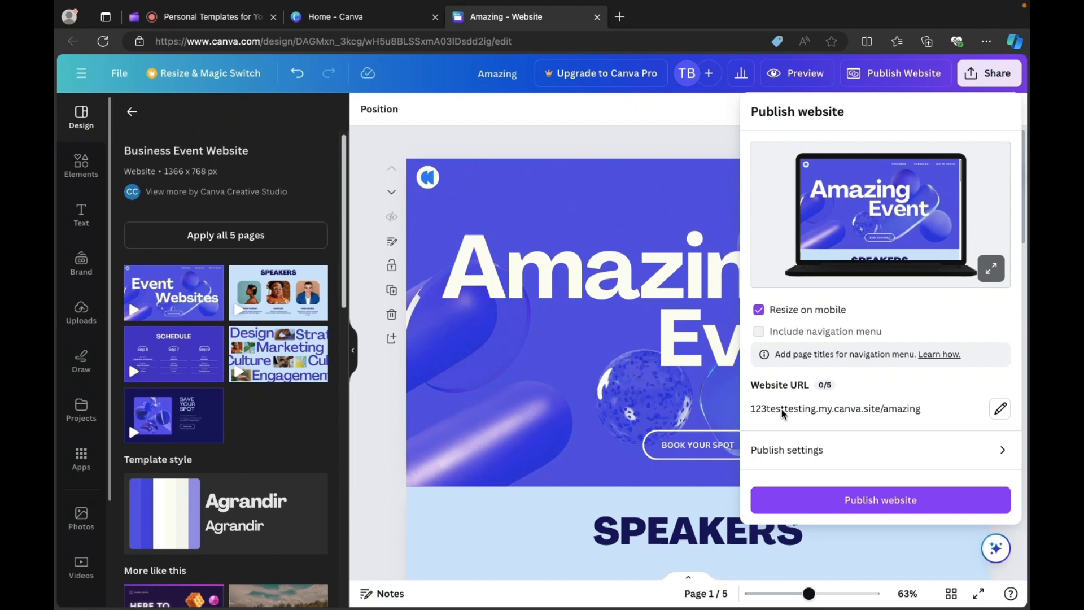
pyautogui.click(999, 410)
pyautogui.click(824, 429)
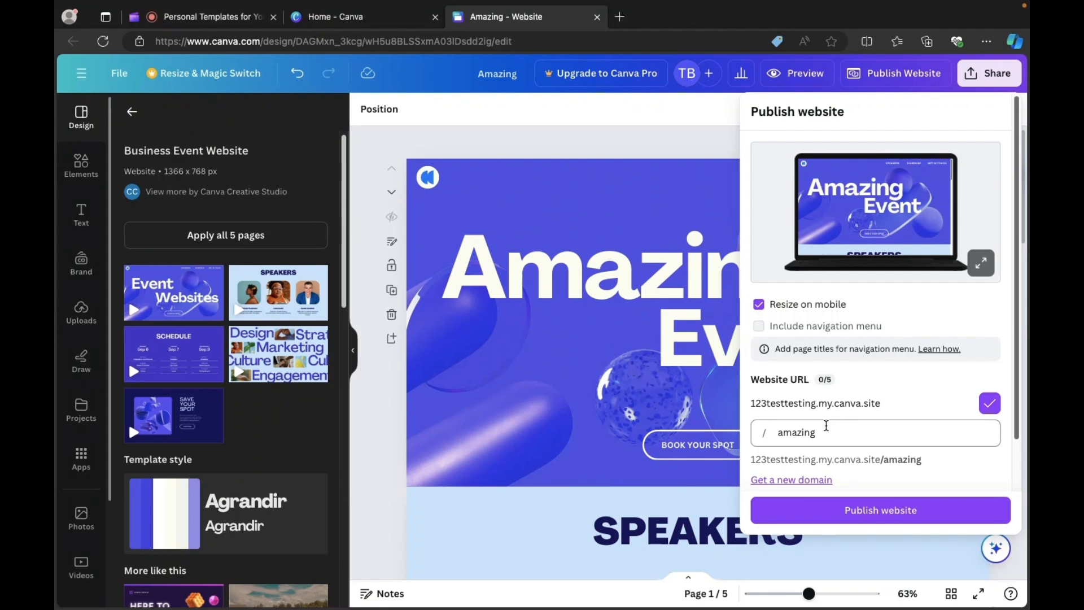
pyautogui.doubleClick(823, 424)
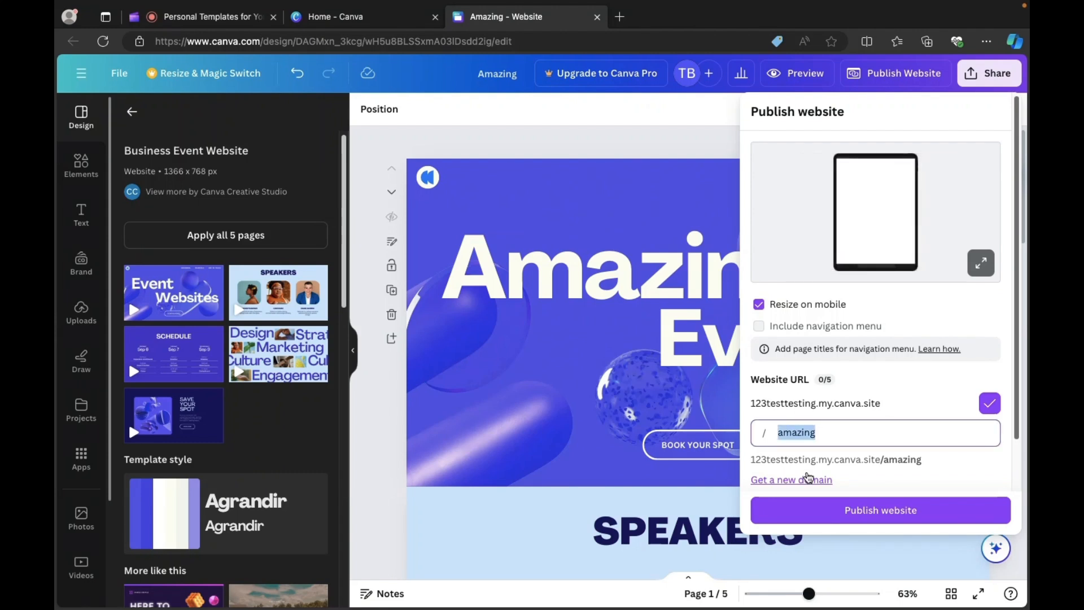
pyautogui.click(869, 471)
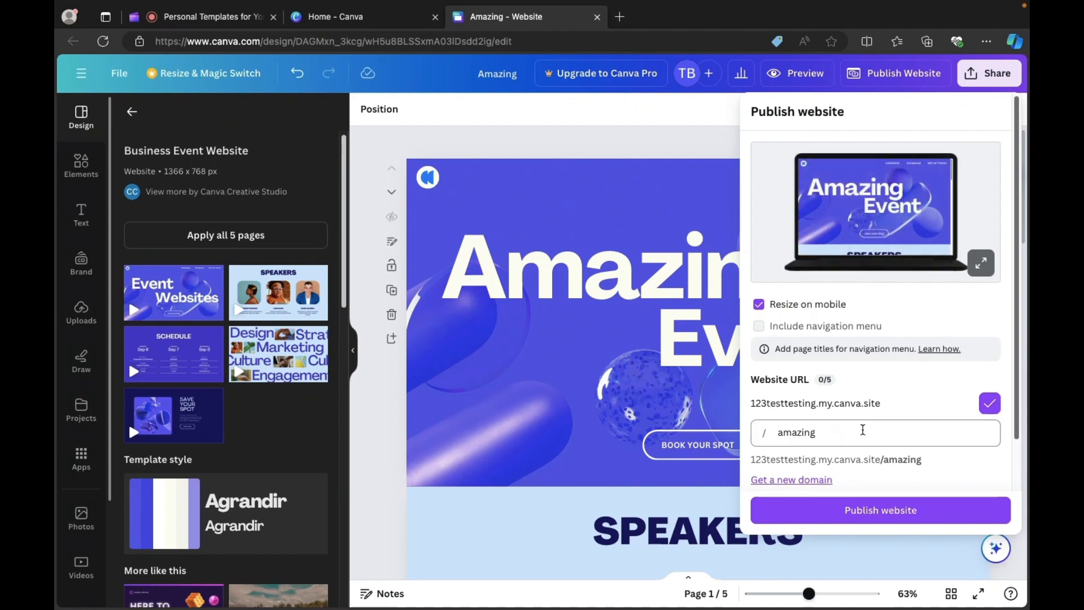
pyautogui.click(880, 510)
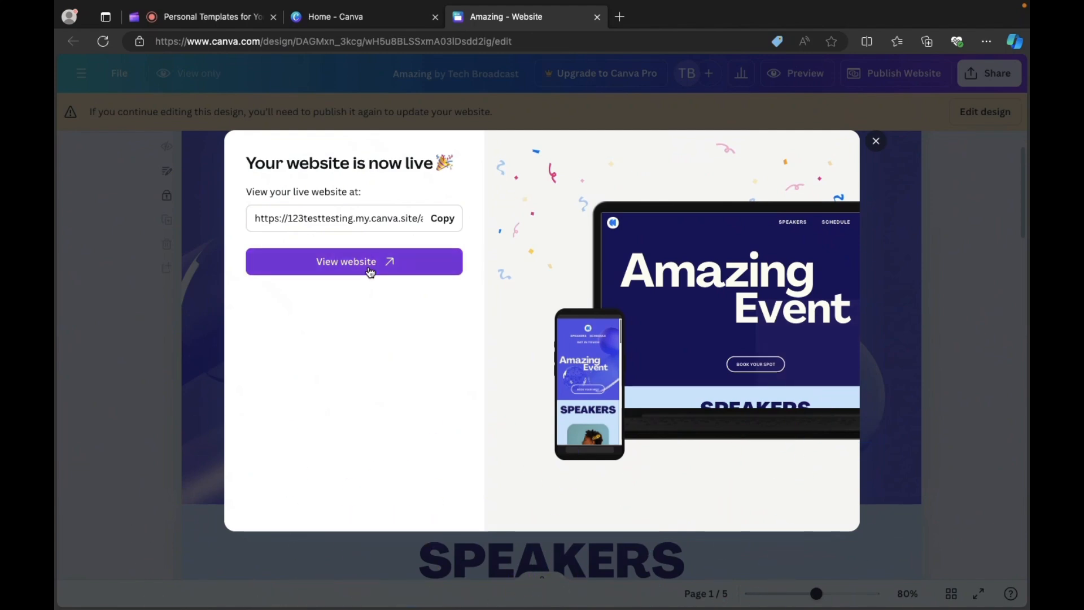
# View the published website live and look through it from the heading to the booking section and back.
pyautogui.click(369, 272)
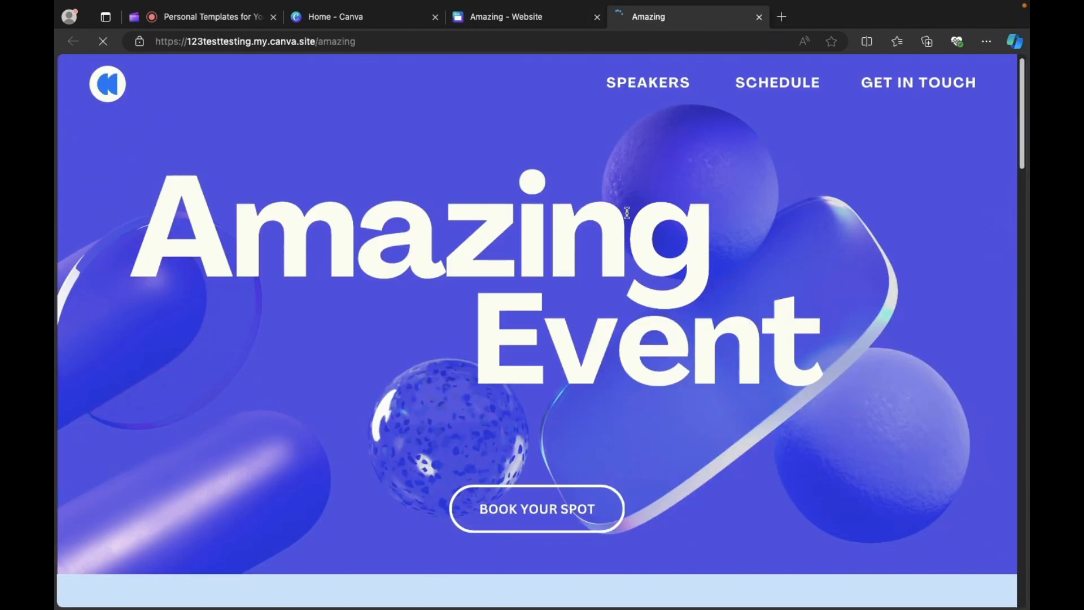
pyautogui.scroll(-2, 627, 212)
pyautogui.scroll(-15, 627, 213)
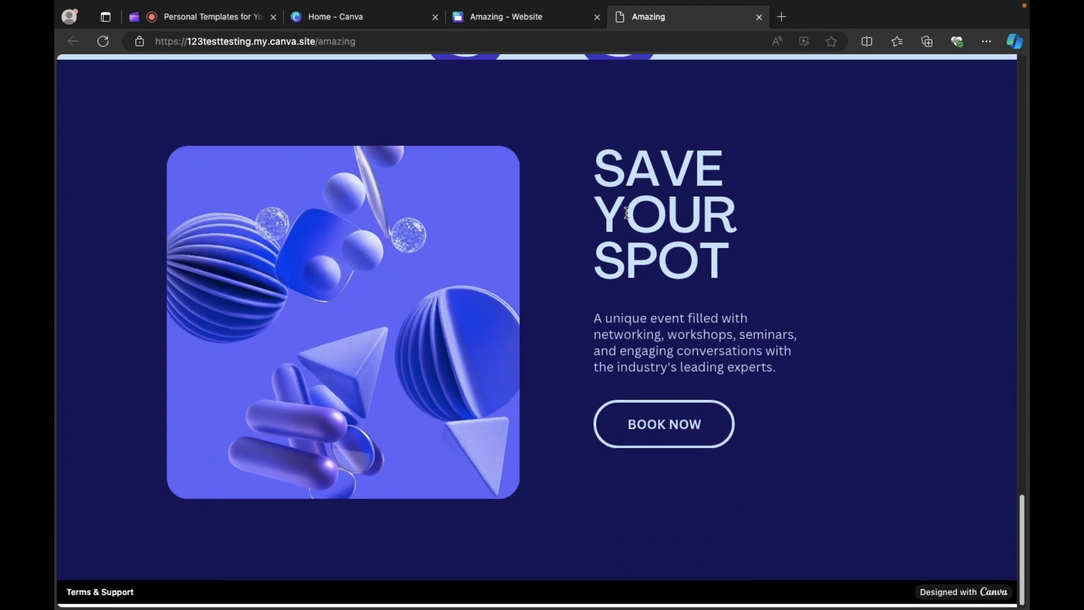
pyautogui.scroll(8, 626, 213)
pyautogui.scroll(10, 627, 212)
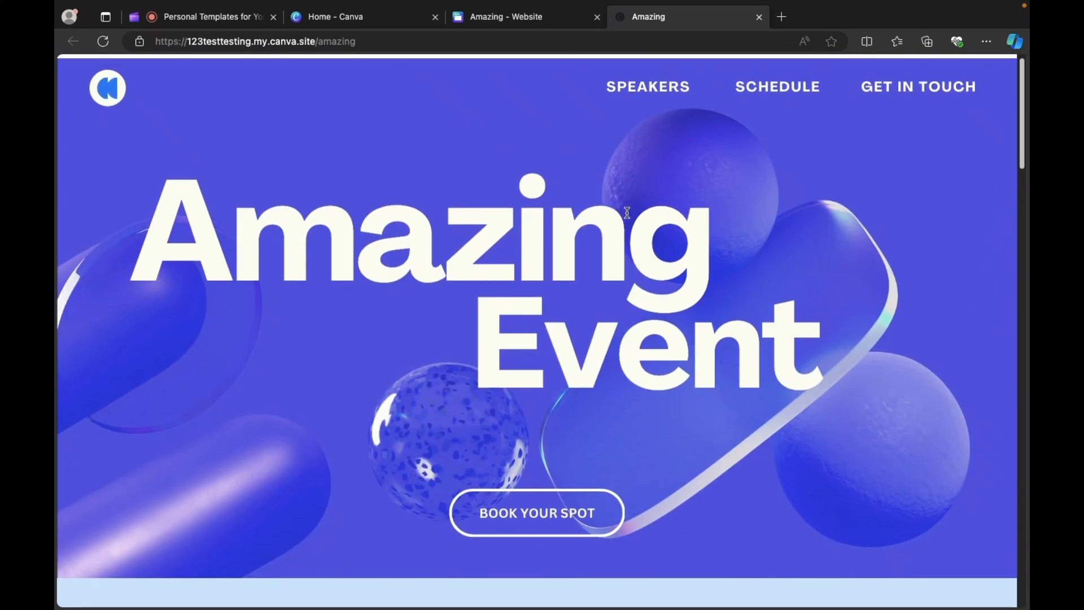